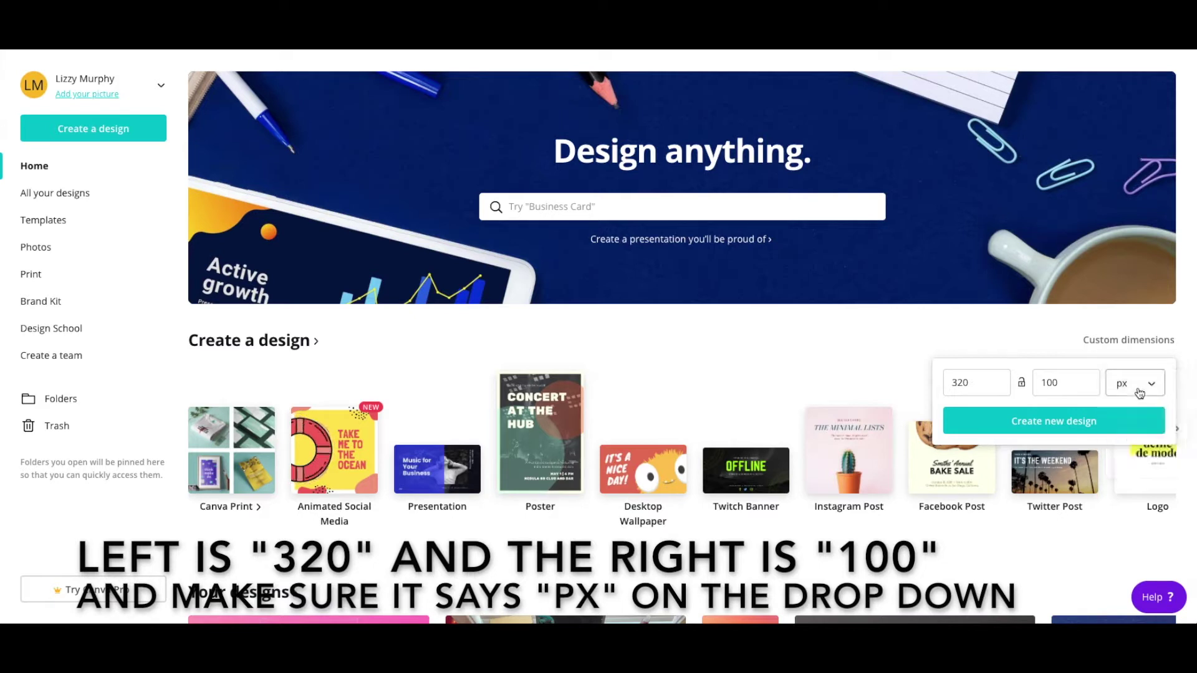
- Create a new blank design with custom dimensions of 320 × 100 px
left_click(1140, 392)
left_click(1139, 391)
left_click(1139, 391)
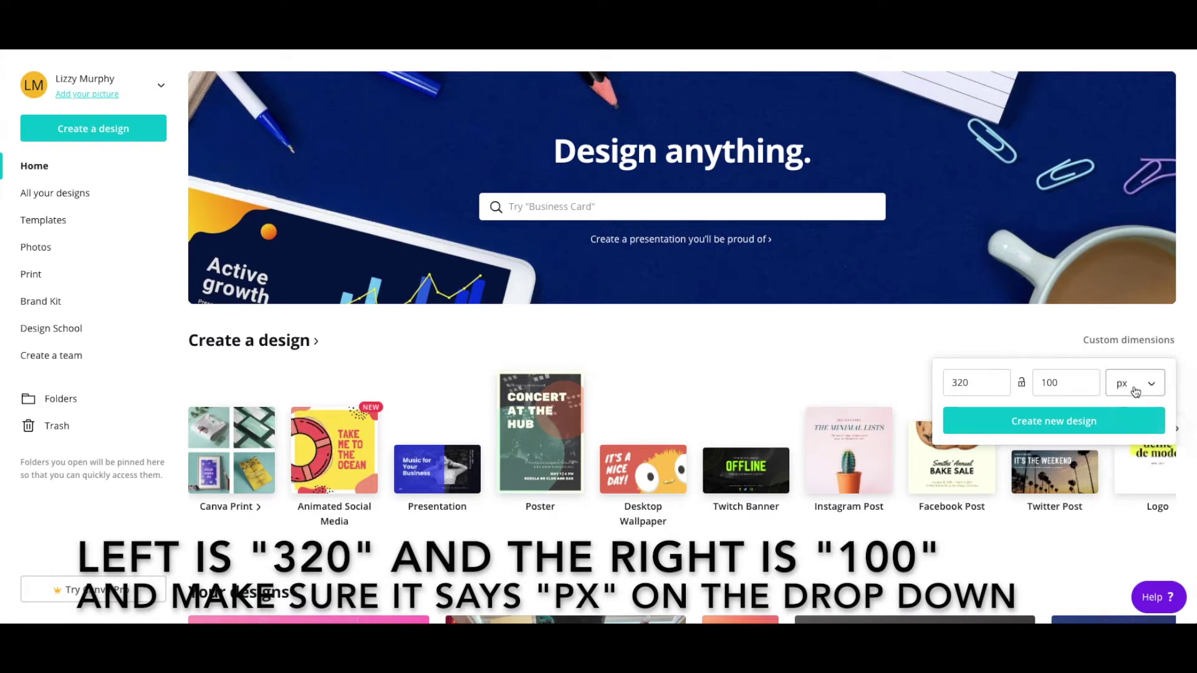
left_click(1049, 427)
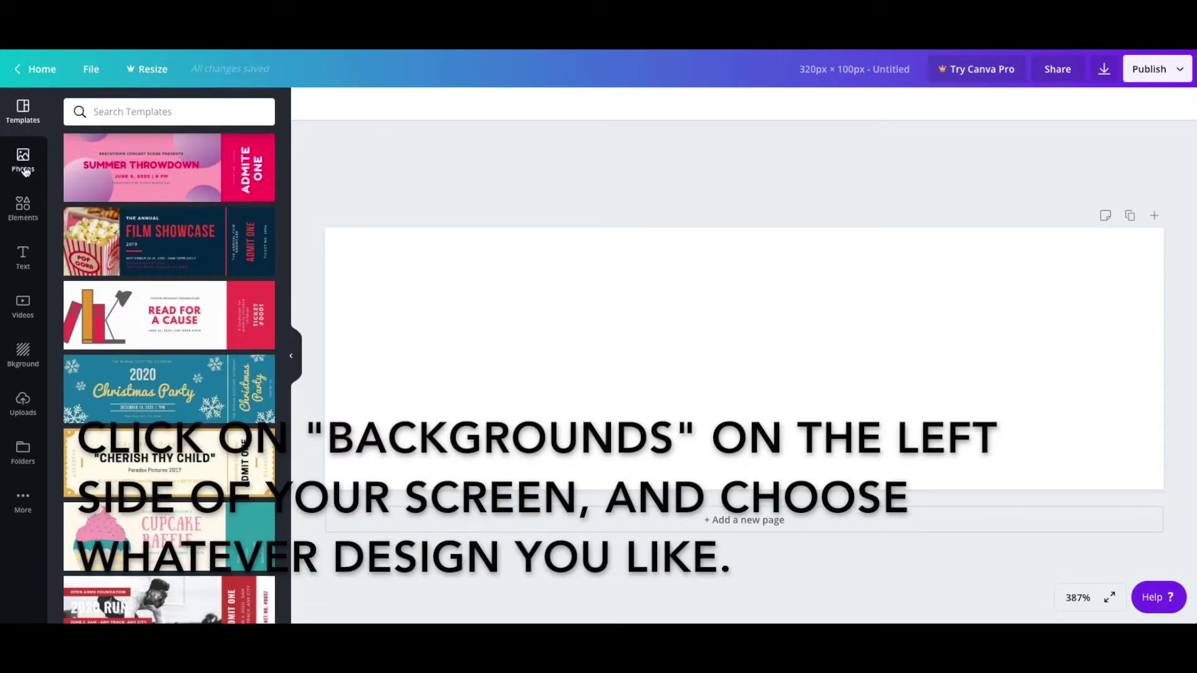
- Open the library of background designs for the blank page
right_click(23, 351)
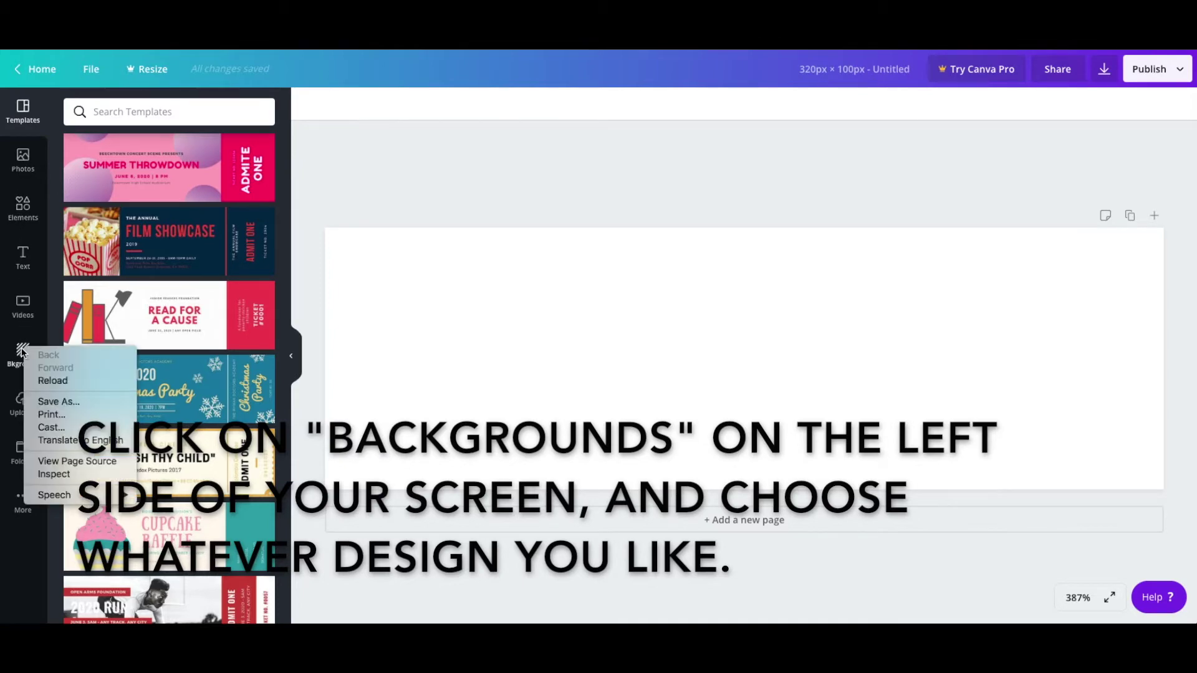
left_click(22, 351)
left_click(22, 351)
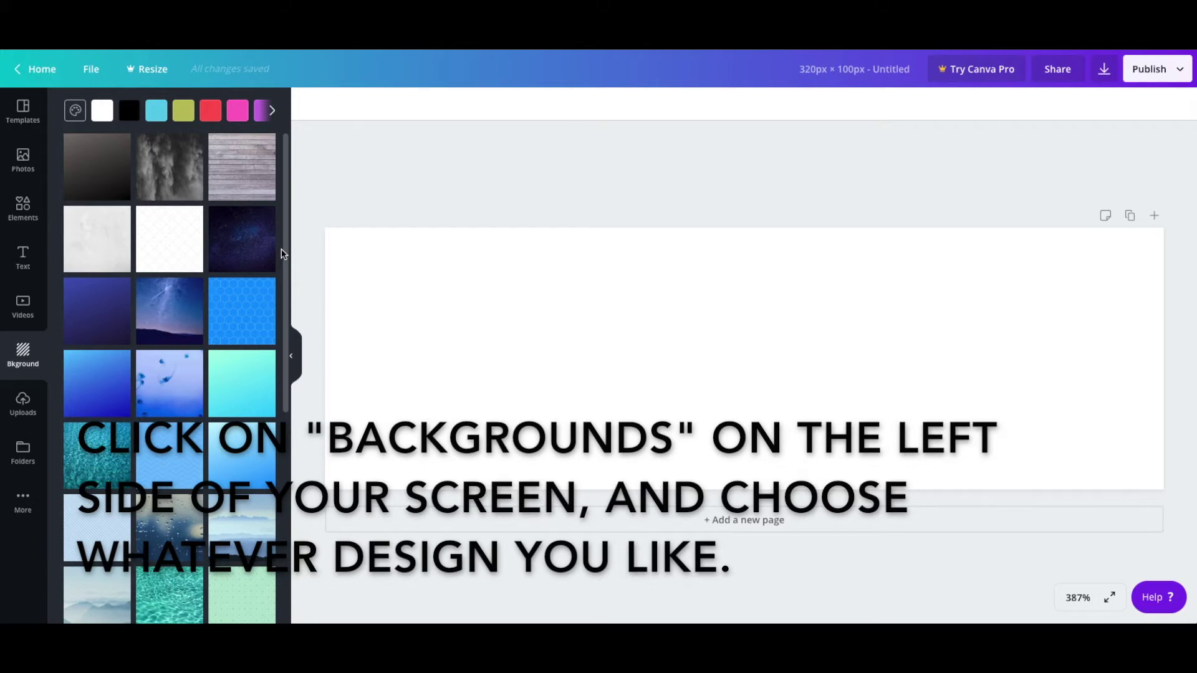
- Look through the background designs and try the pale pink one with the circle pattern on the page
scroll(281, 254, "down", 3)
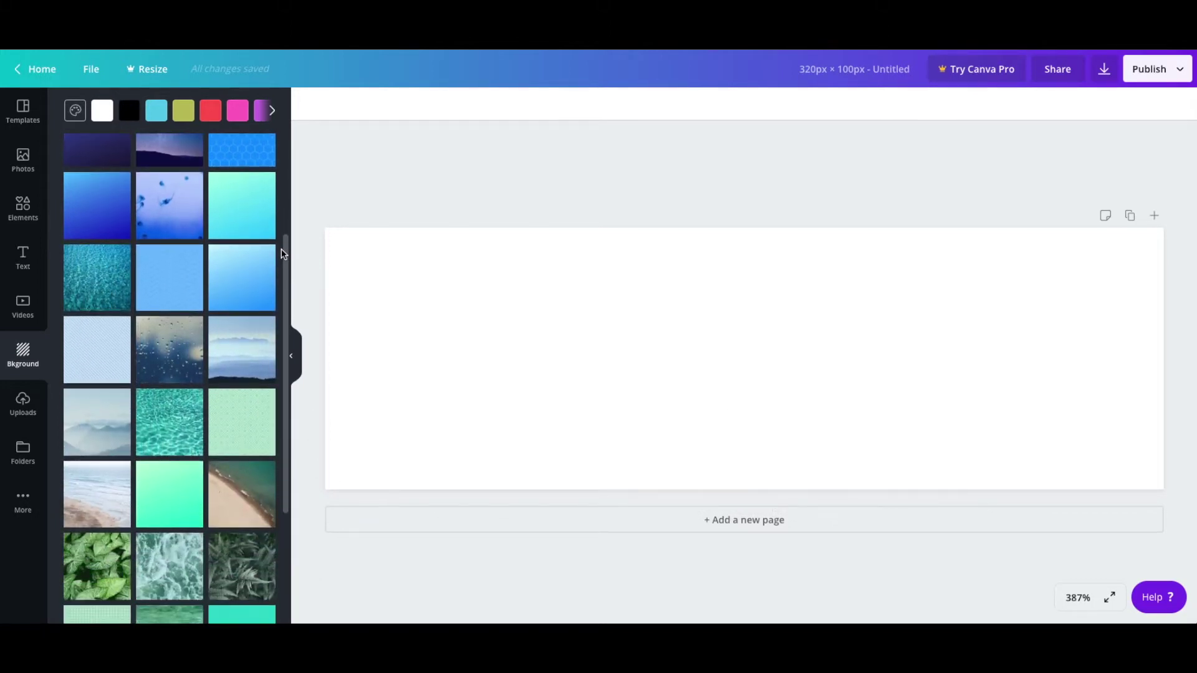
scroll(281, 253, "down", 5)
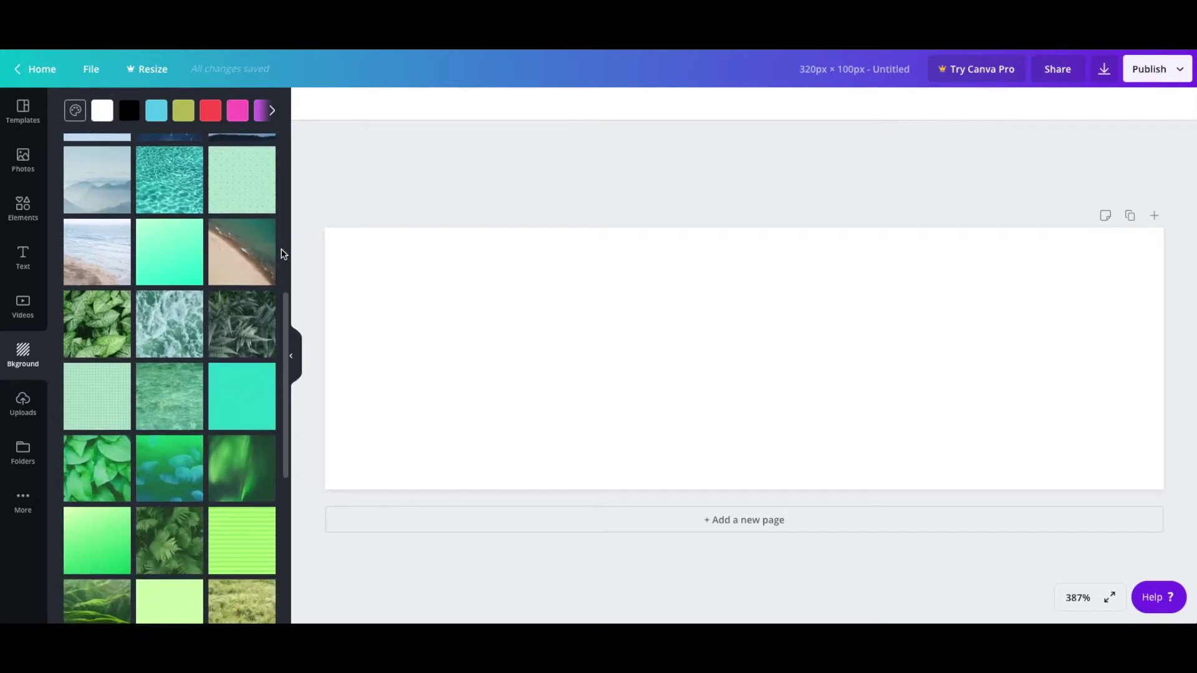
scroll(281, 254, "down", 2)
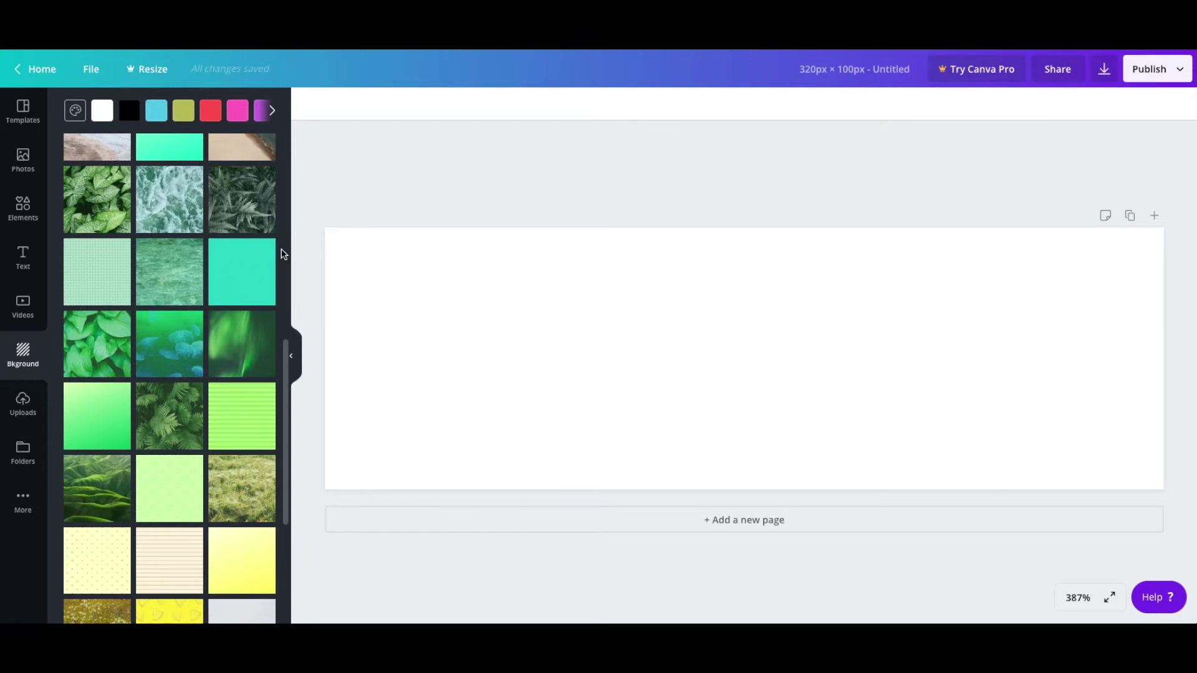
scroll(281, 254, "down", 2)
scroll(281, 254, "down", 5)
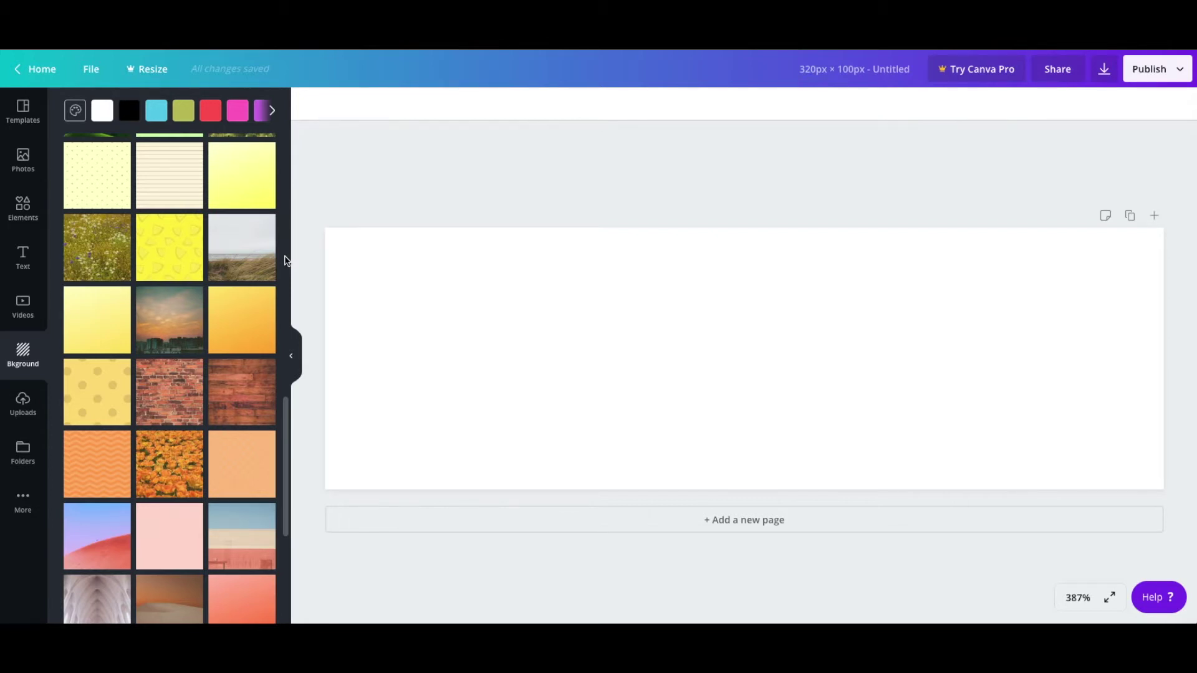
scroll(285, 260, "down", 2)
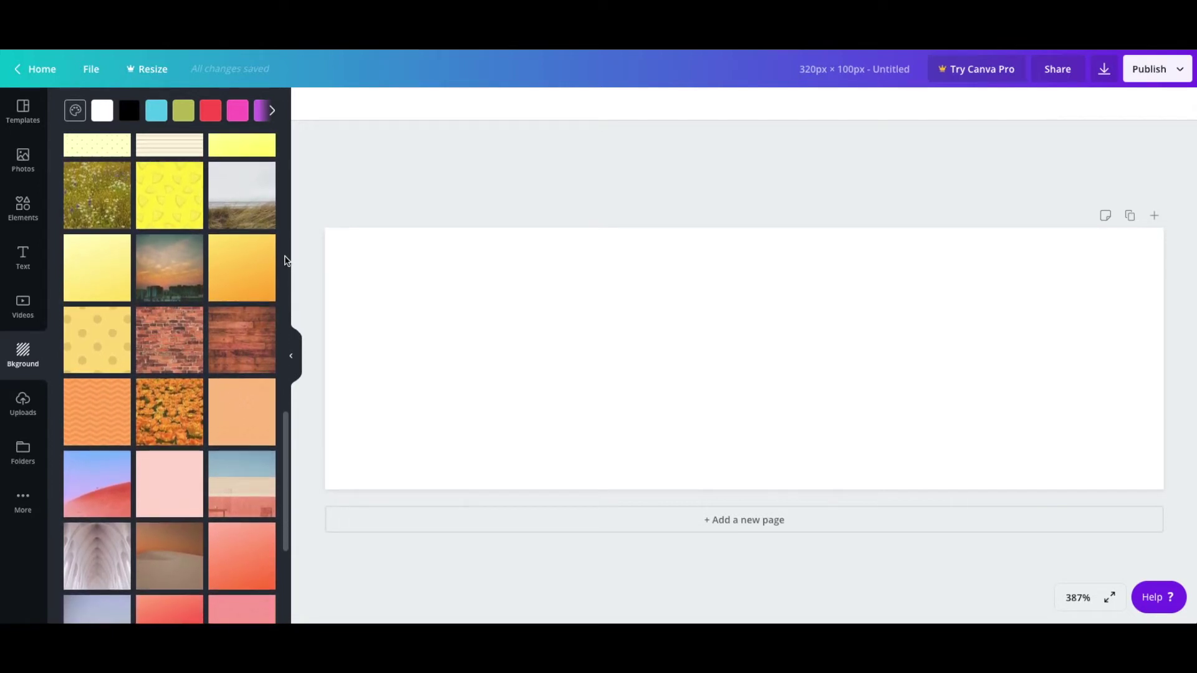
scroll(285, 260, "down", 5)
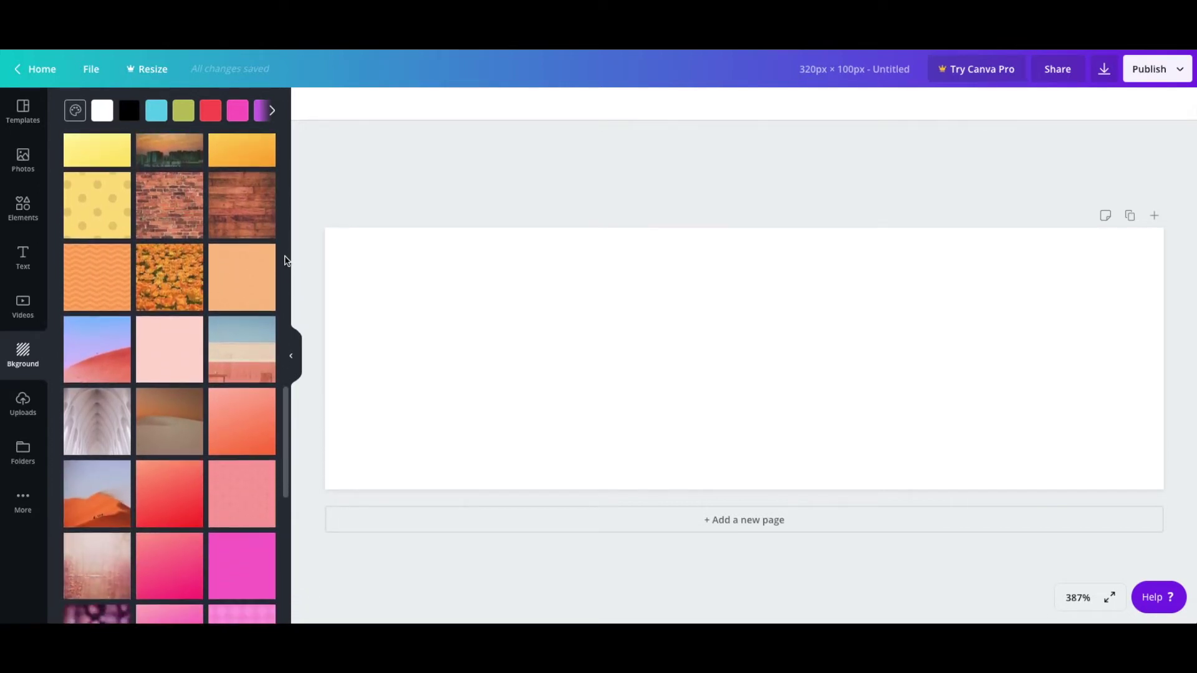
scroll(285, 261, "down", 3)
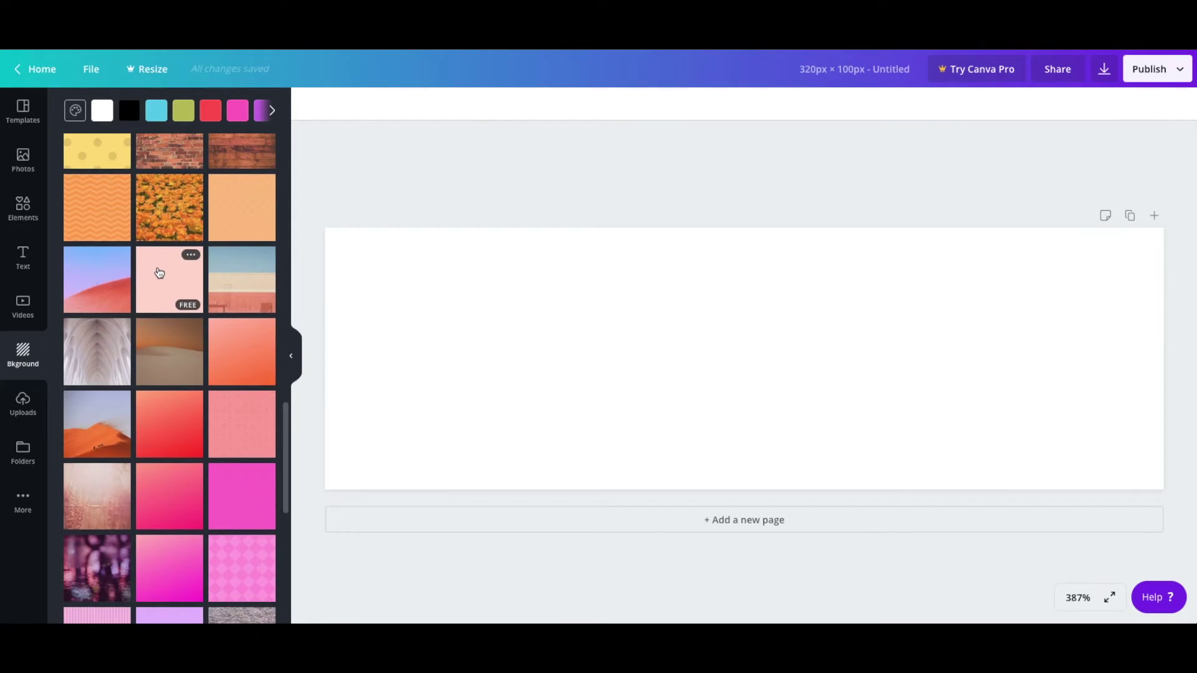
left_click(159, 273)
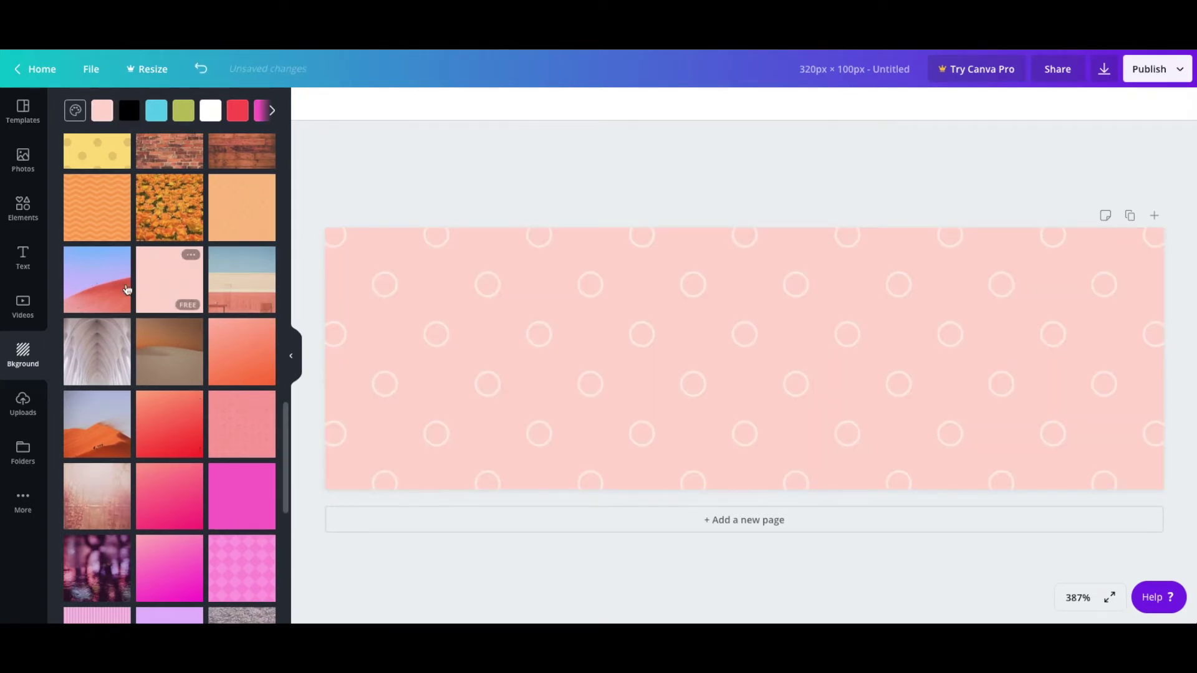
- Try the blurred pink and purple lights photo as the page background
scroll(237, 311, "down", 5)
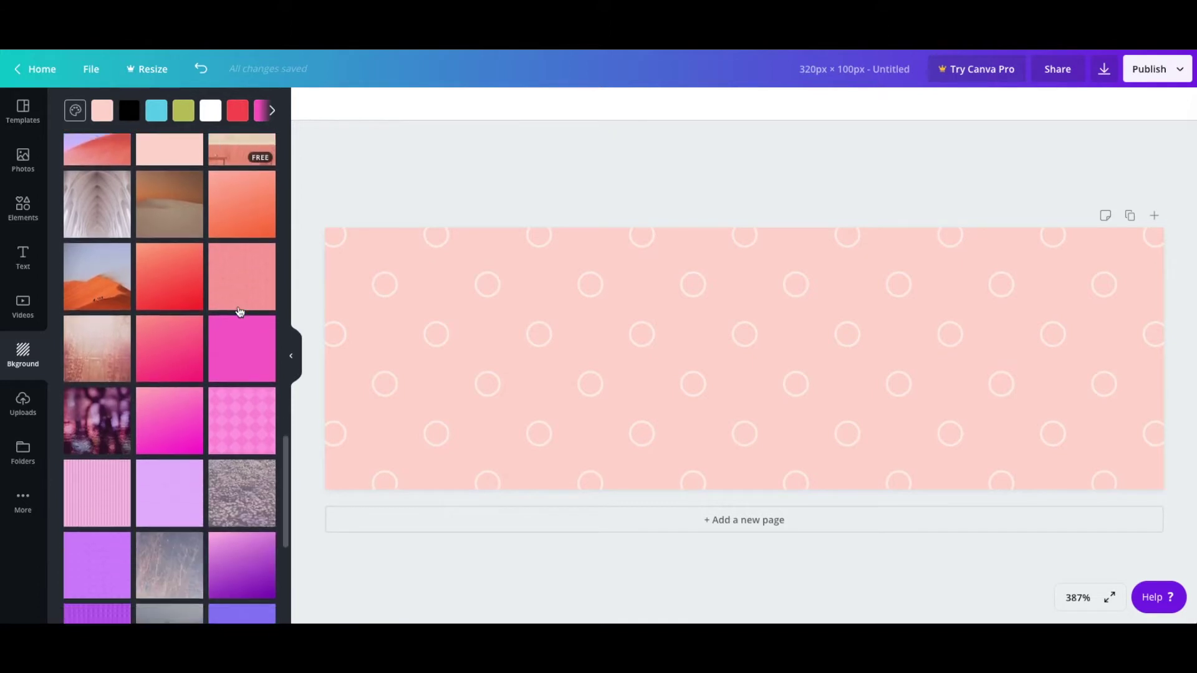
scroll(235, 325, "down", 2)
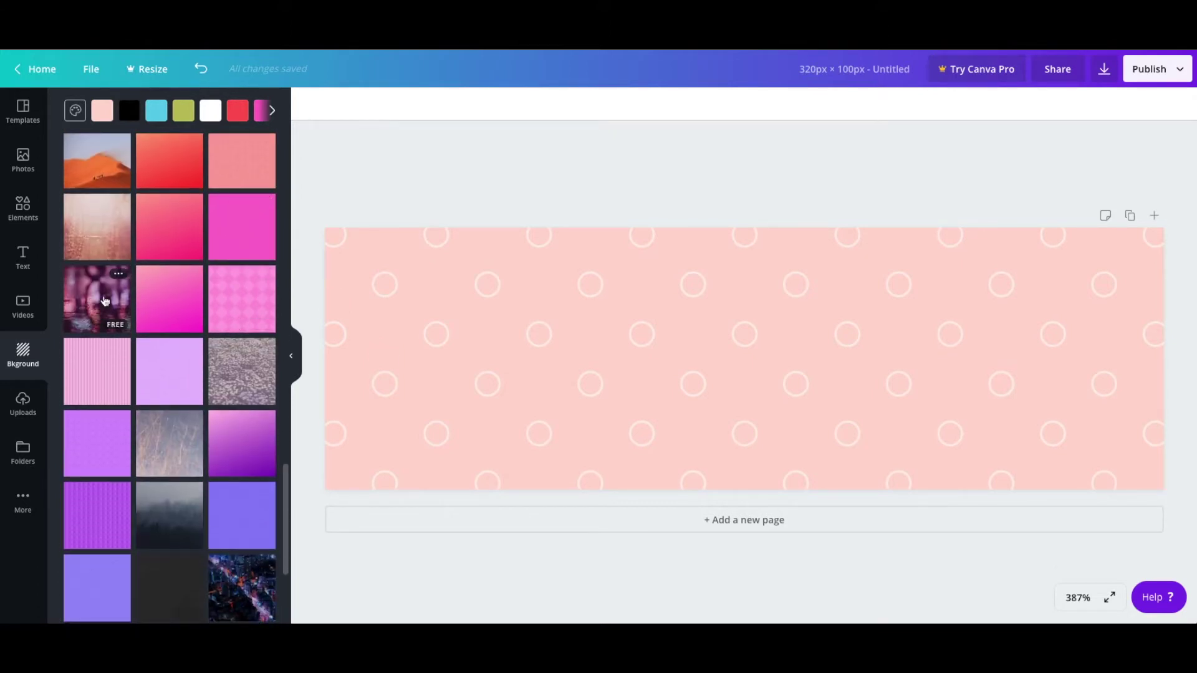
left_click(104, 301)
left_click(580, 196)
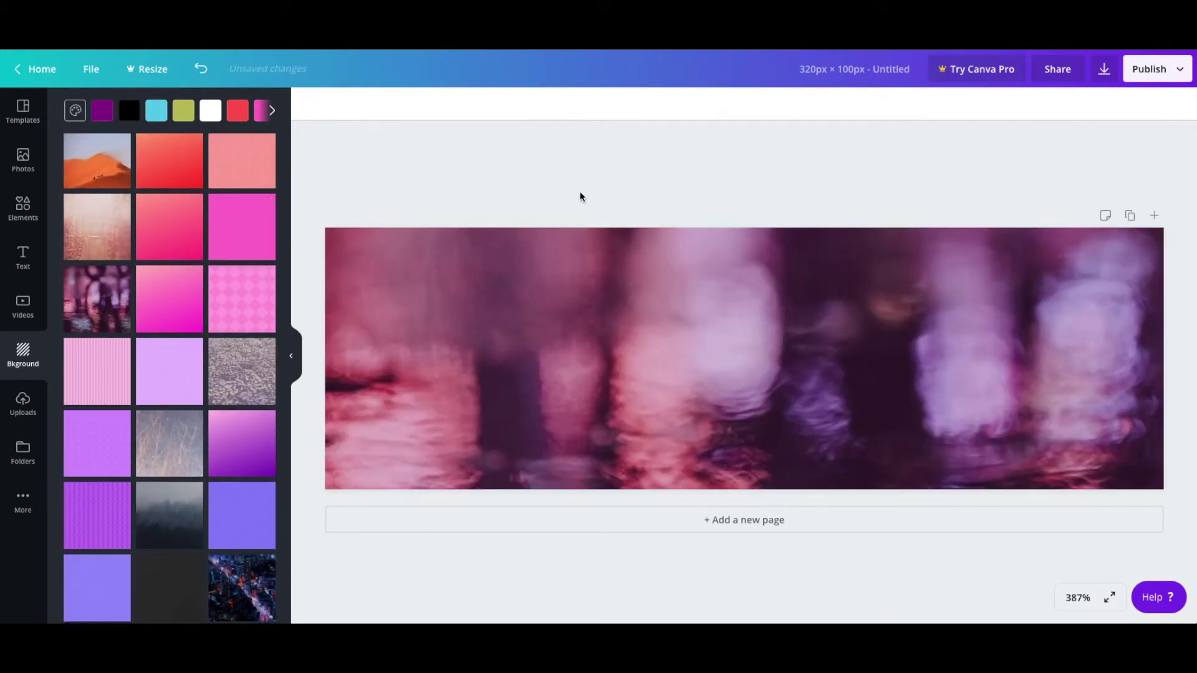
- Try the dark foggy forest photo as the page background
scroll(180, 381, "down", 4)
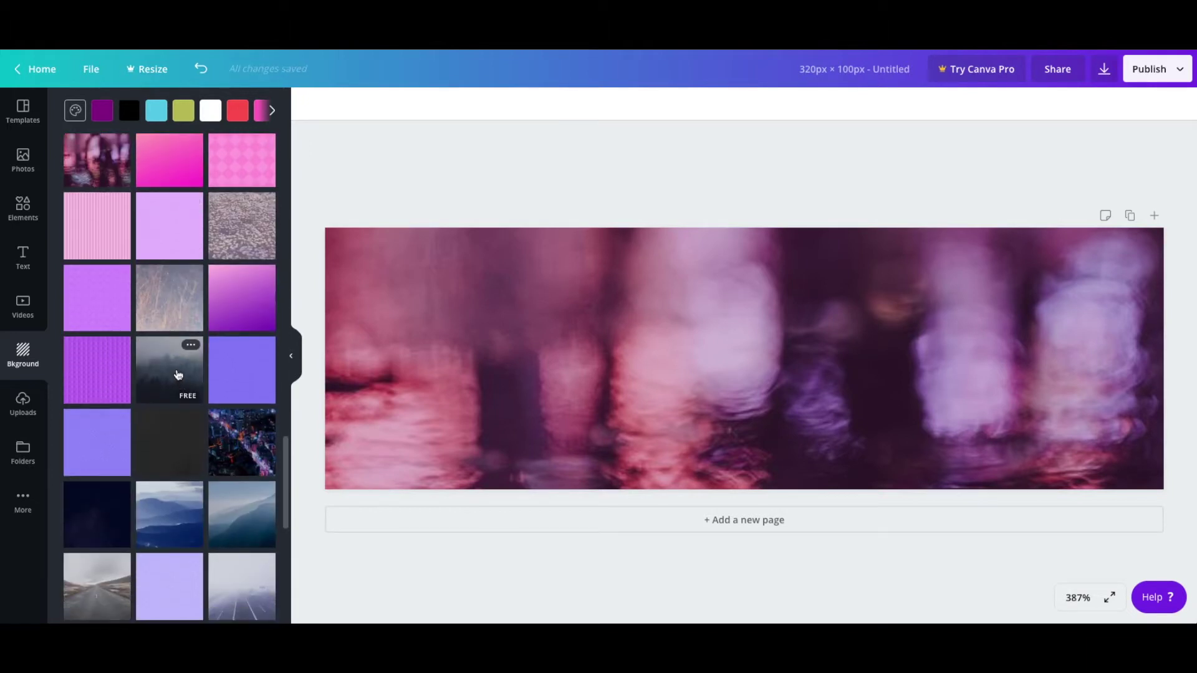
left_click(178, 375)
left_click(570, 173)
- Try the pale lavender leaf-pattern design as the page background
scroll(198, 374, "down", 3)
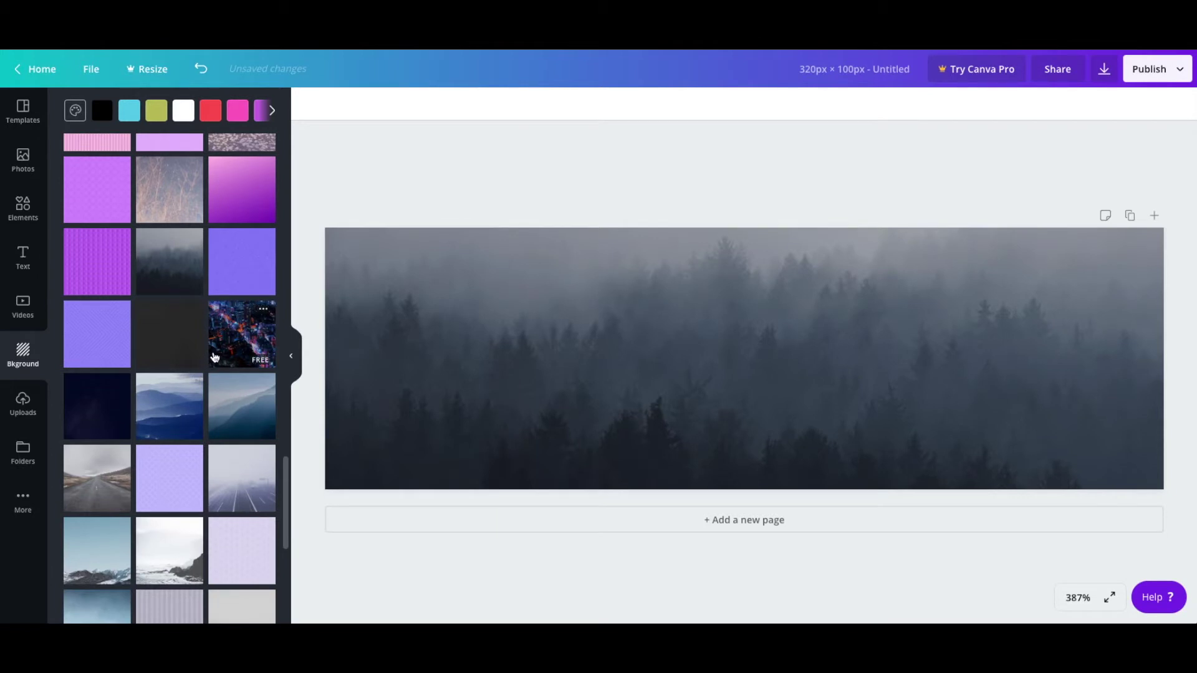
scroll(208, 354, "down", 3)
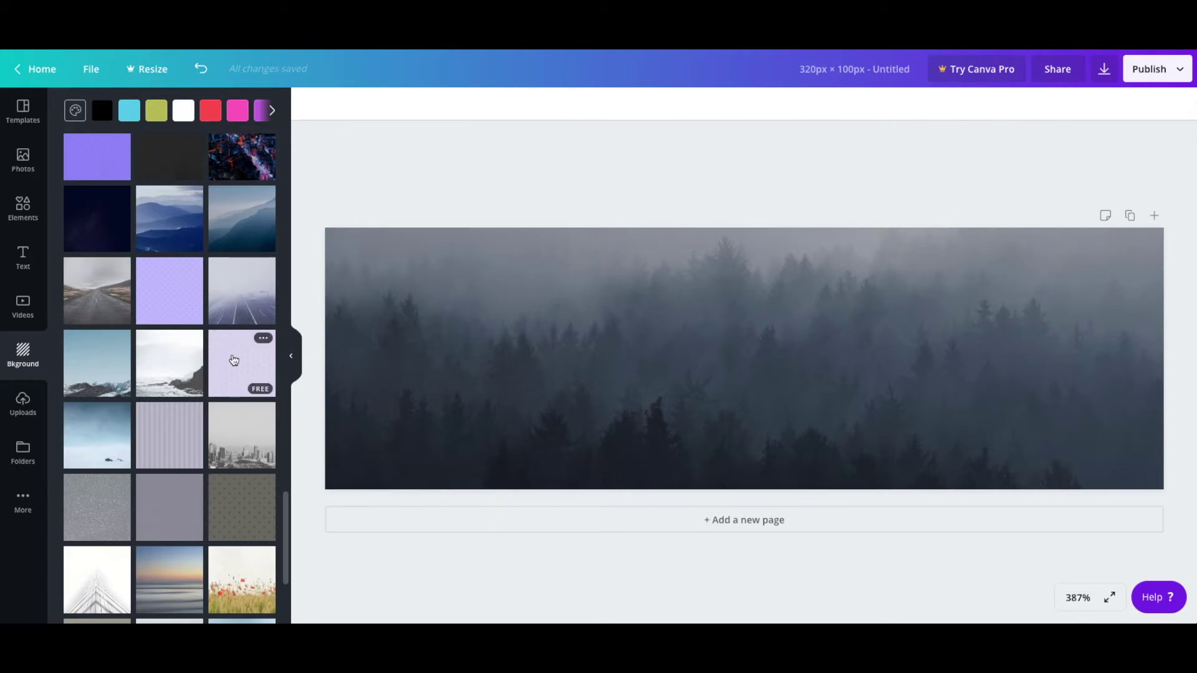
left_click(233, 361)
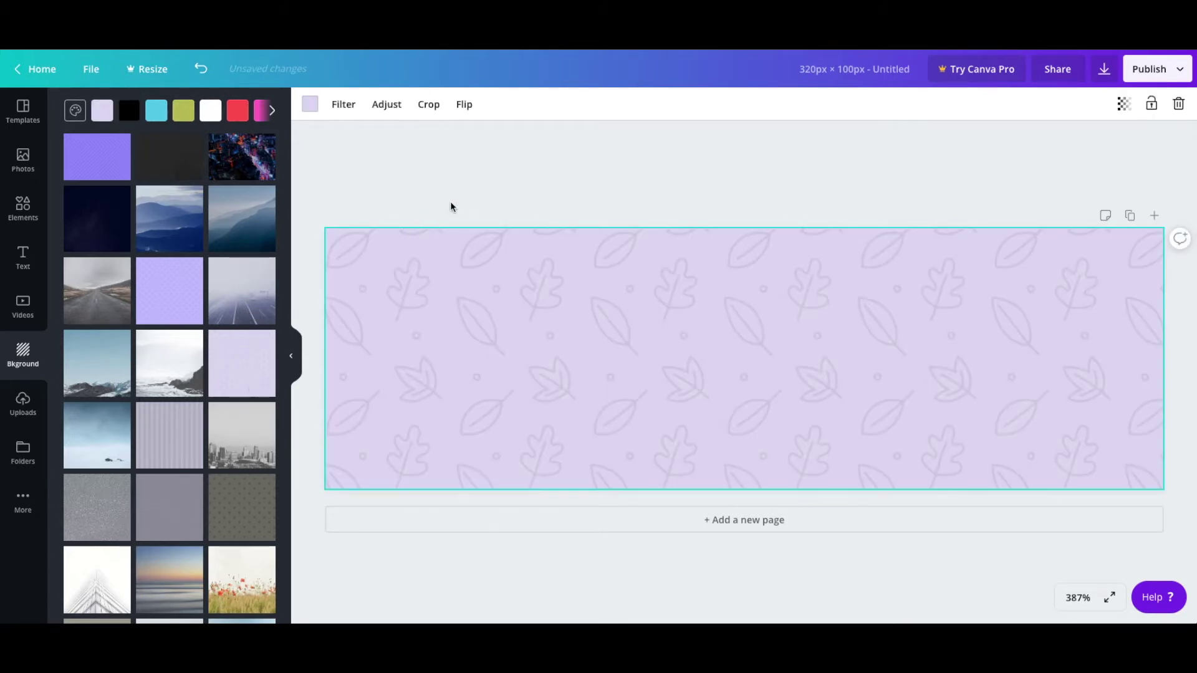
left_click(376, 211)
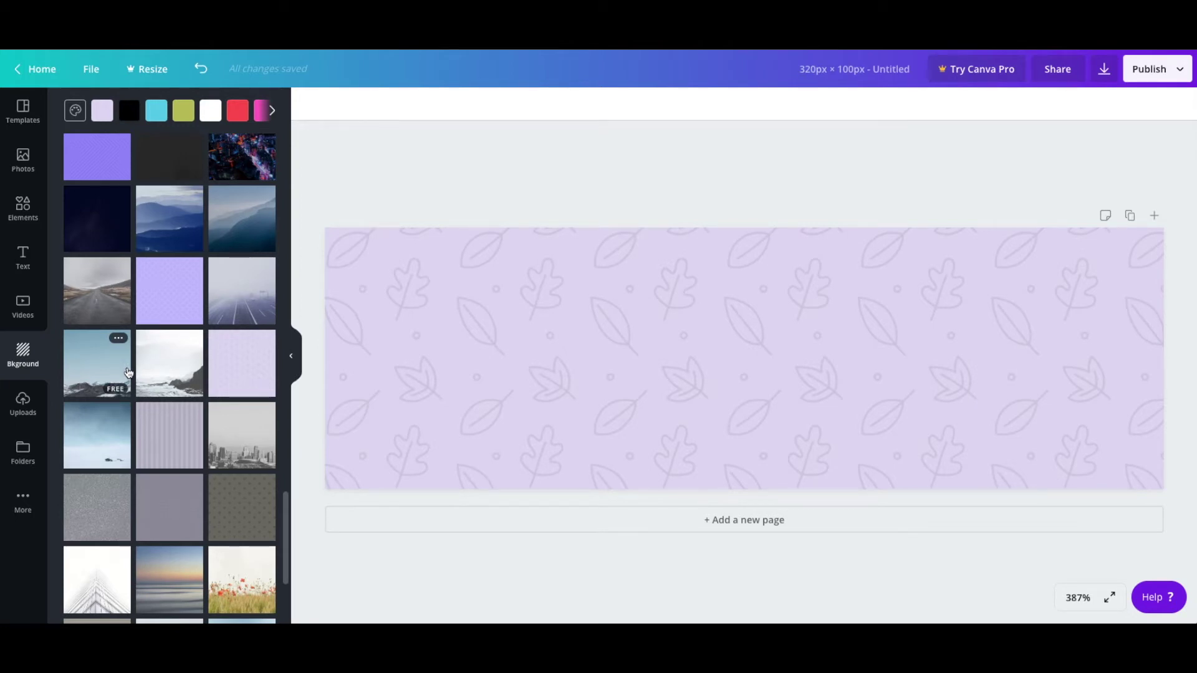
- Try the mottled beige texture as the page background
scroll(129, 372, "down", 3)
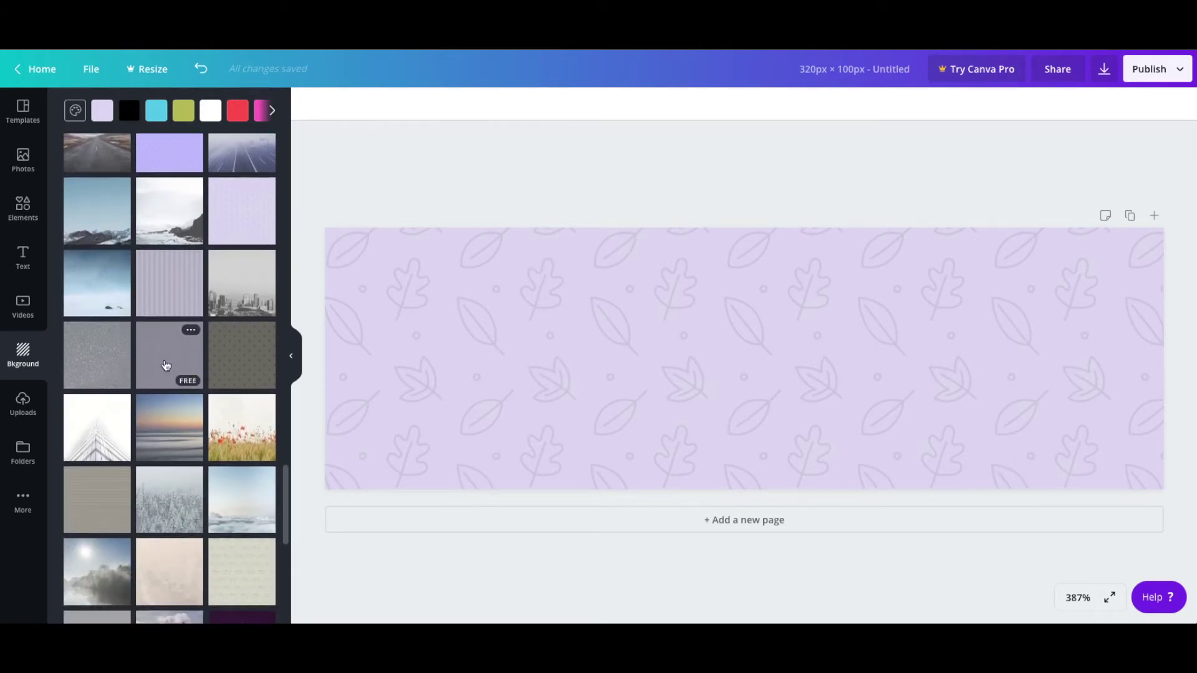
scroll(187, 363, "down", 2)
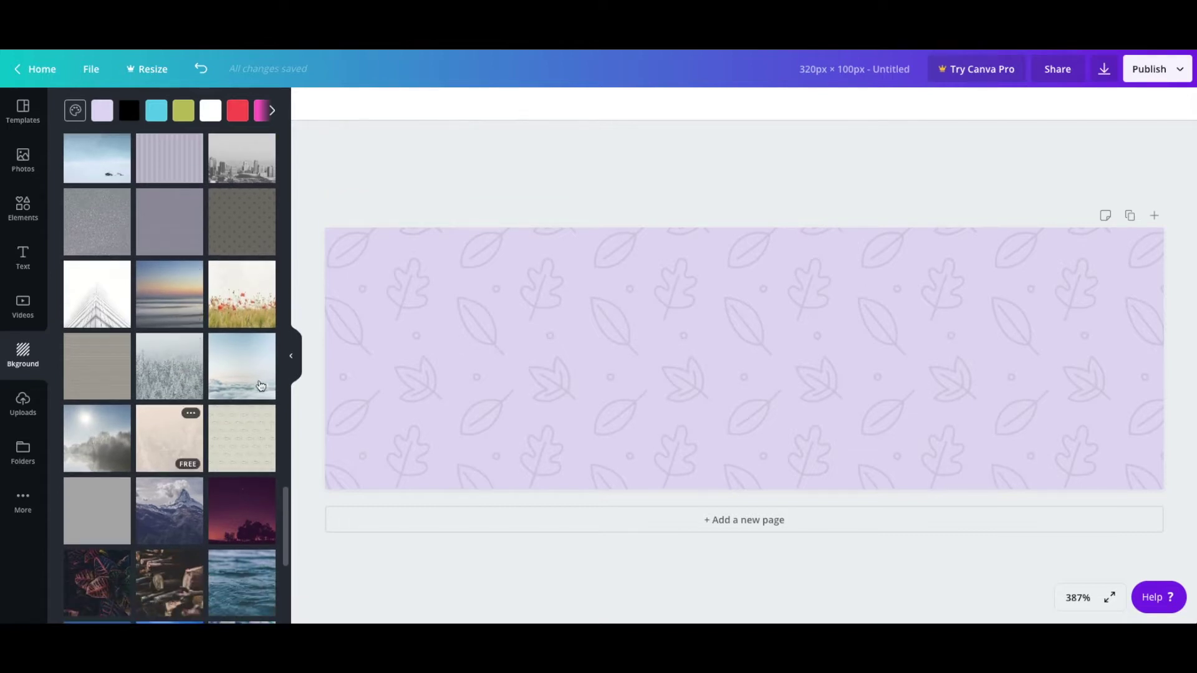
left_click(159, 448)
left_click(498, 178)
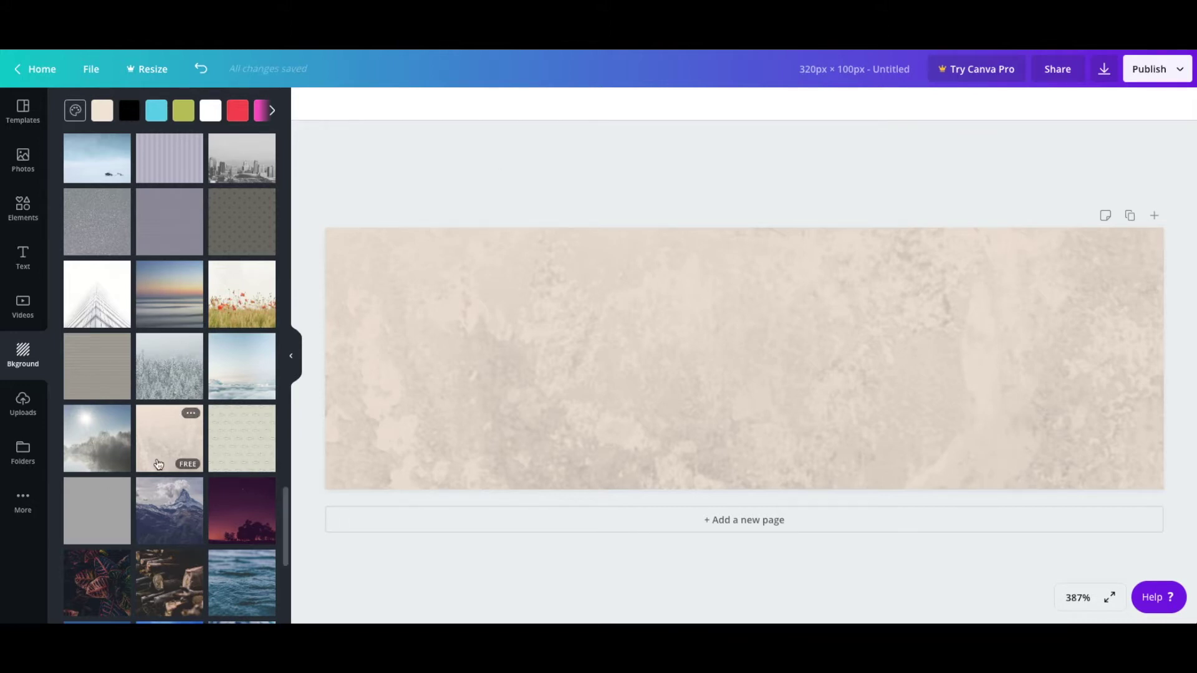
- Apply the purple starry night-sky background and reposition the image within its crop so only starry sky fills the page
scroll(248, 400, "down", 2)
left_click(248, 401)
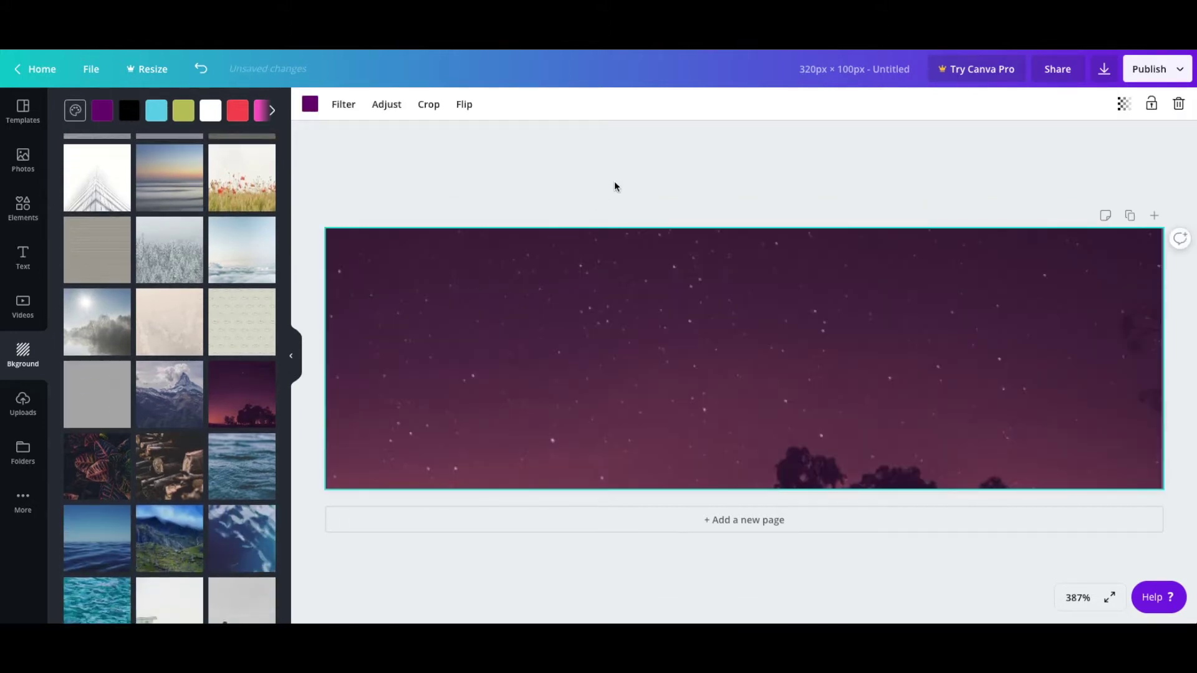
double_click(629, 283)
left_click_drag(628, 282, 620, 125)
left_click_drag(644, 270, 689, 511)
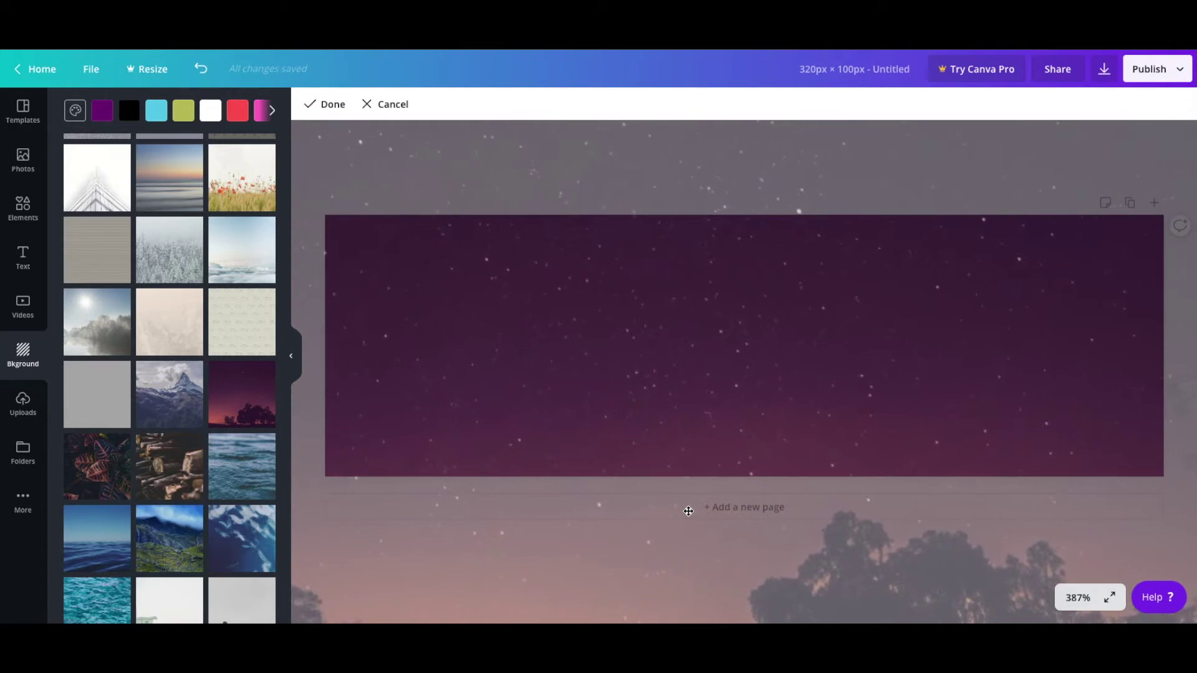
left_click(339, 106)
left_click(488, 170)
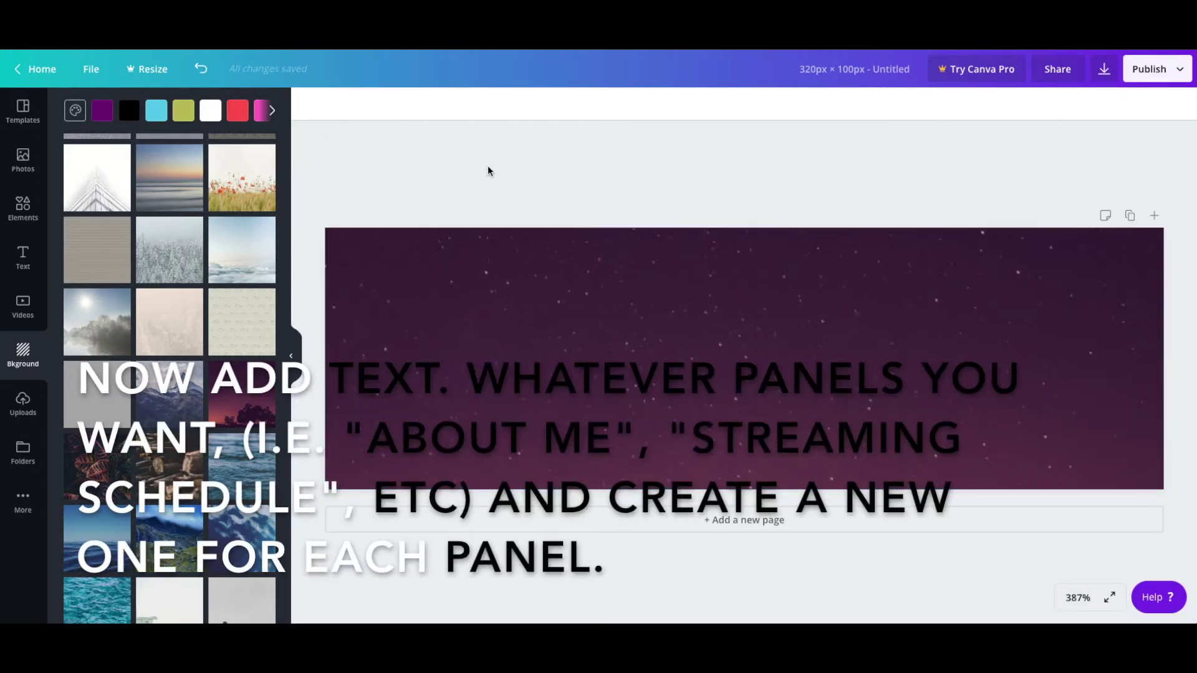
- Add a heading reading "About me!" and centre it horizontally and vertically on the page
left_click(23, 255)
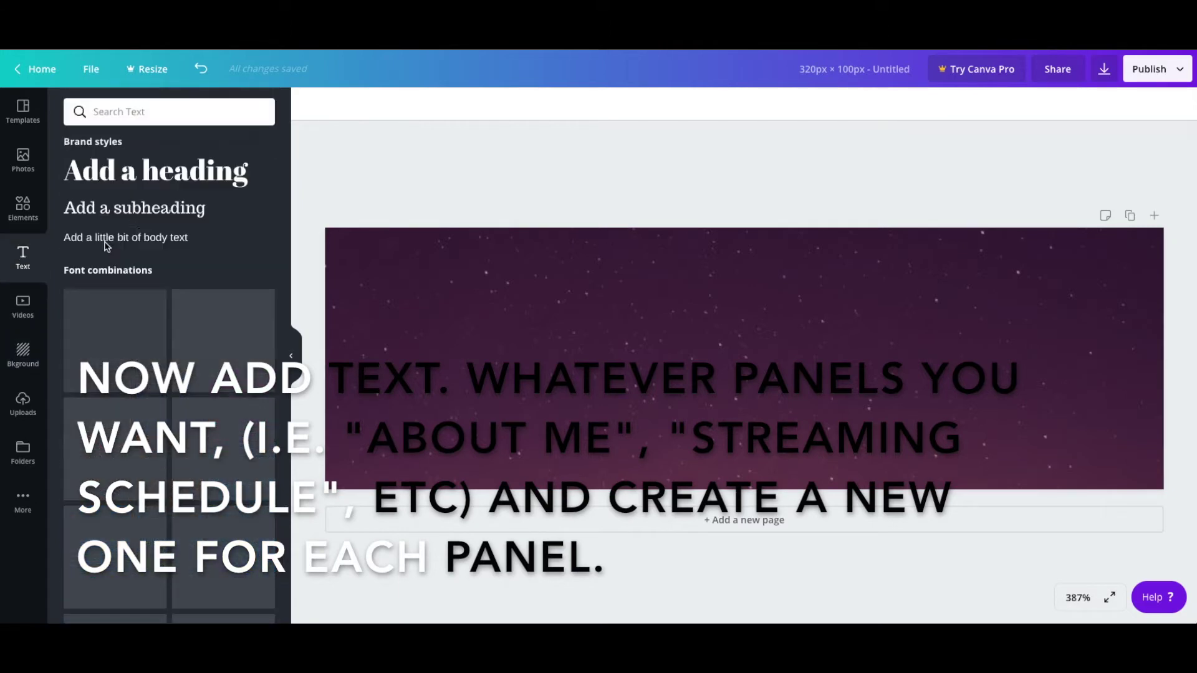
left_click(288, 173)
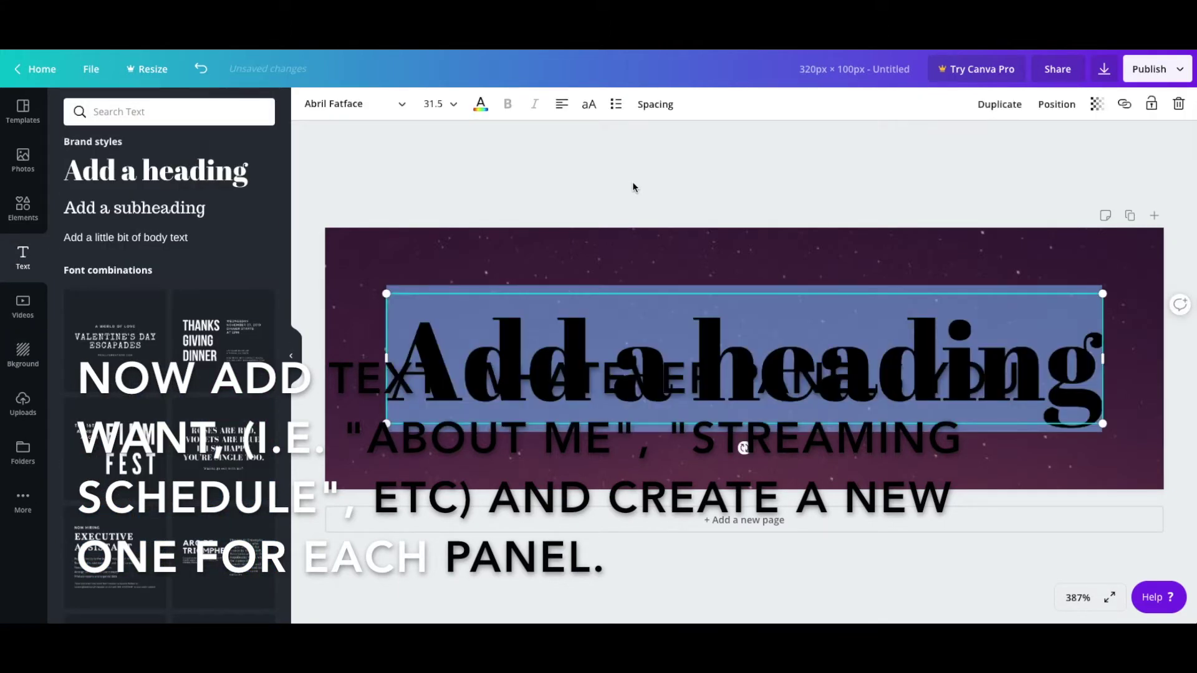
key("BackSpace")
type("A")
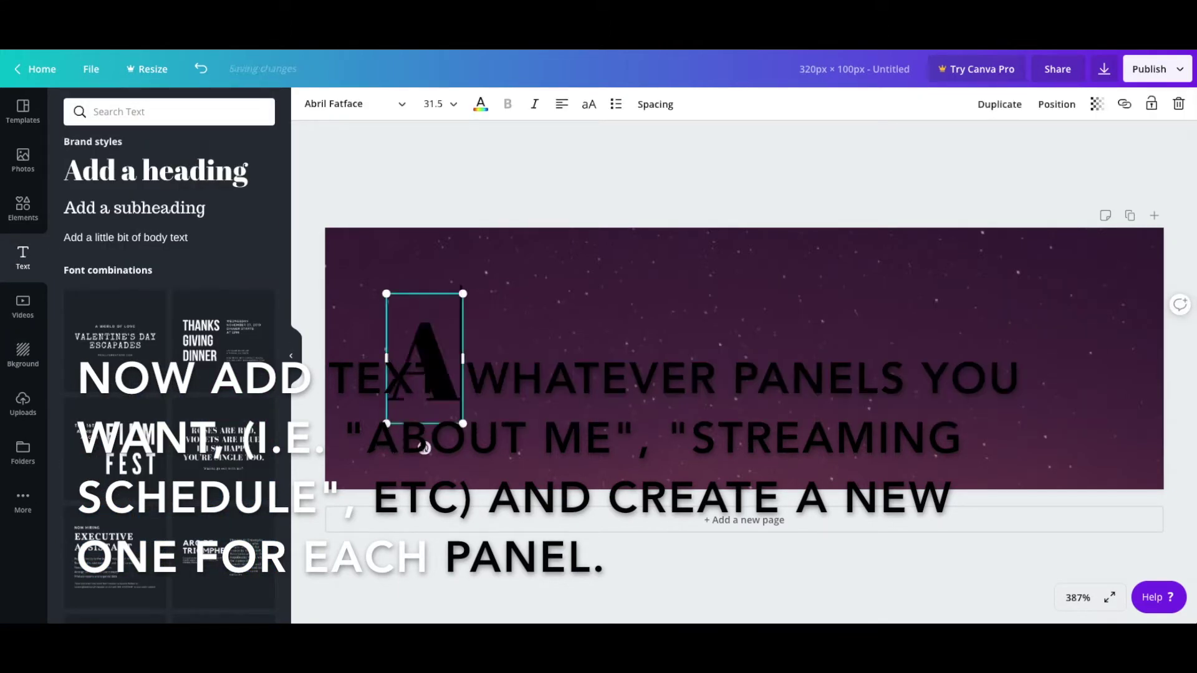
type("bout me!")
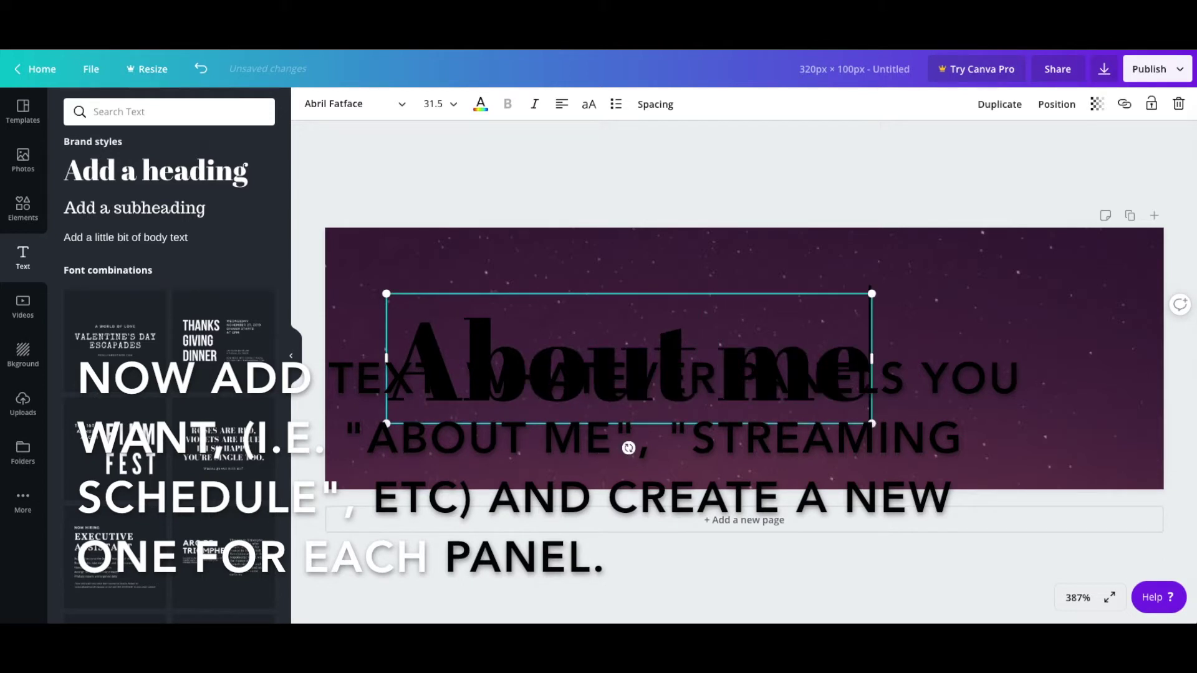
left_click(700, 147)
left_click_drag(673, 319, 765, 326)
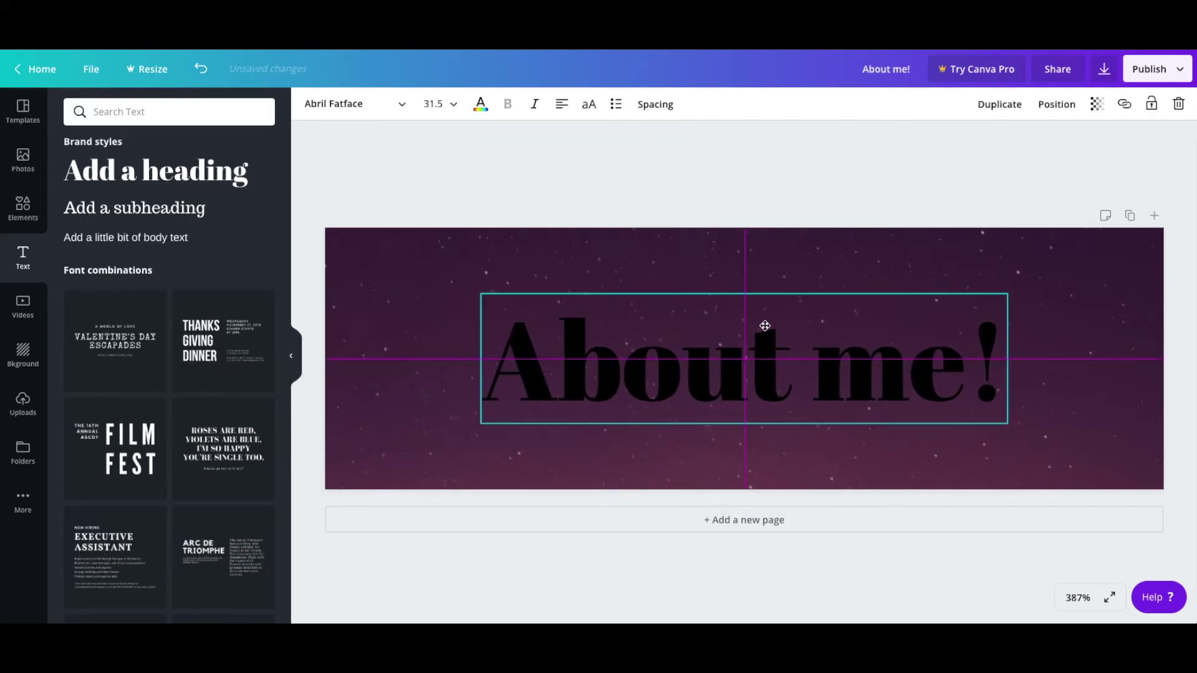
- Try the Advent Pro Bold, Light and Medium fonts on the "About me!" heading
double_click(737, 355)
left_click(381, 112)
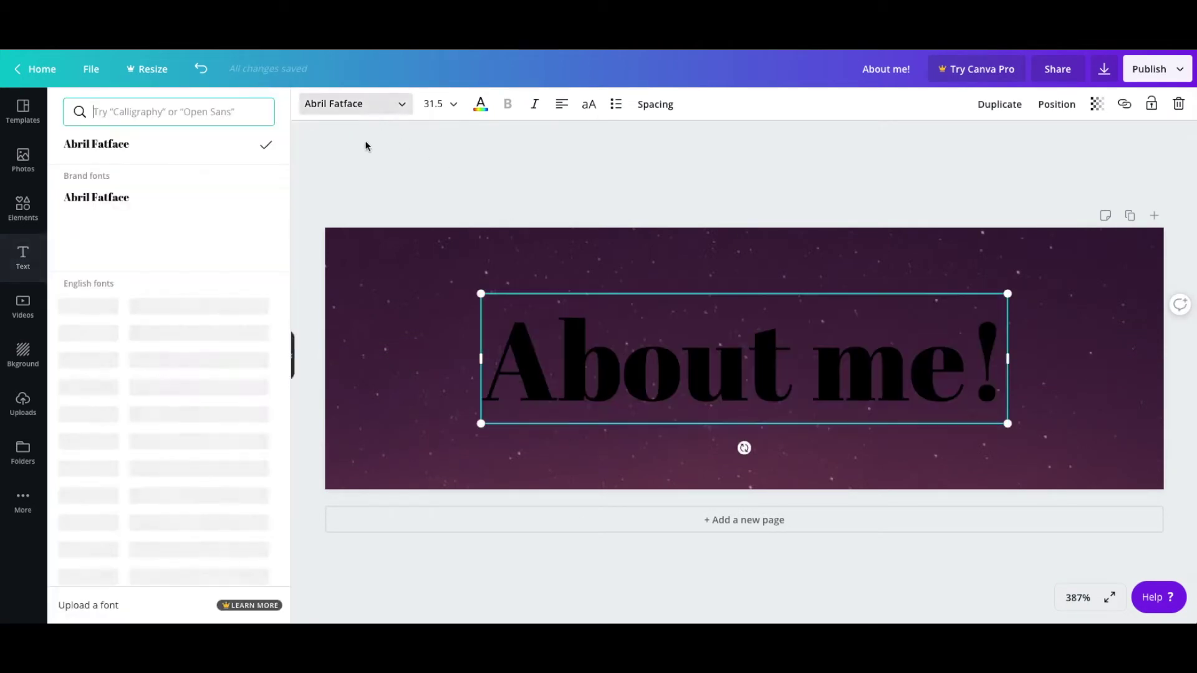
scroll(184, 335, "down", 2)
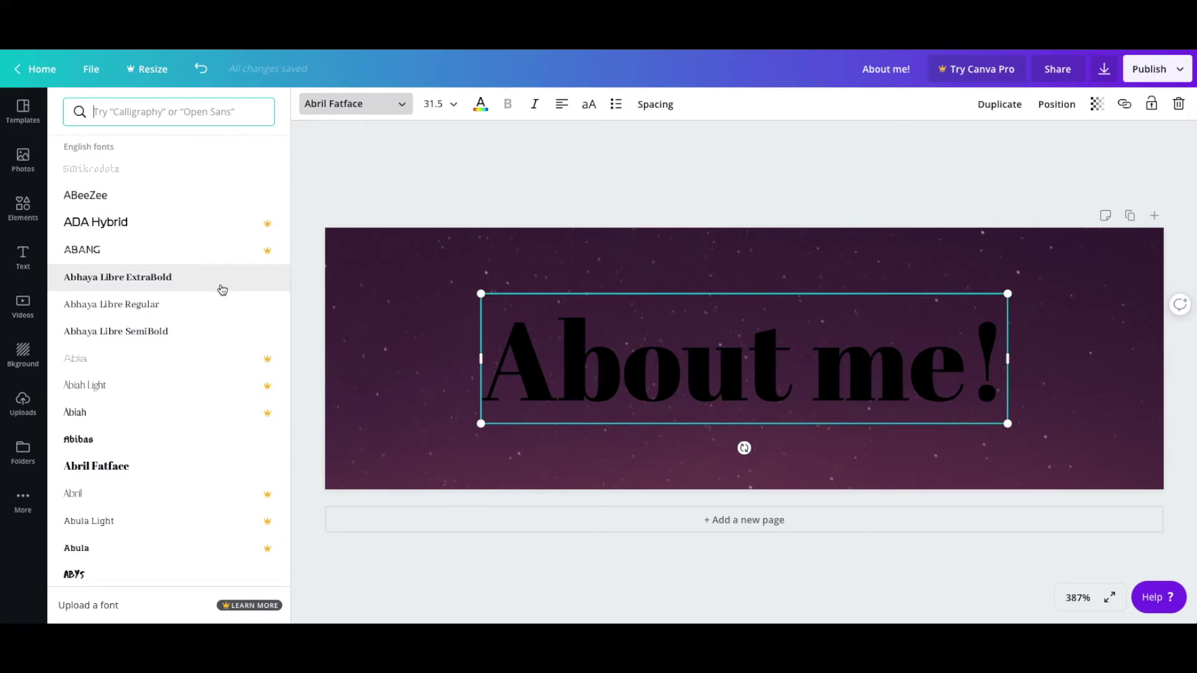
scroll(220, 293, "down", 3)
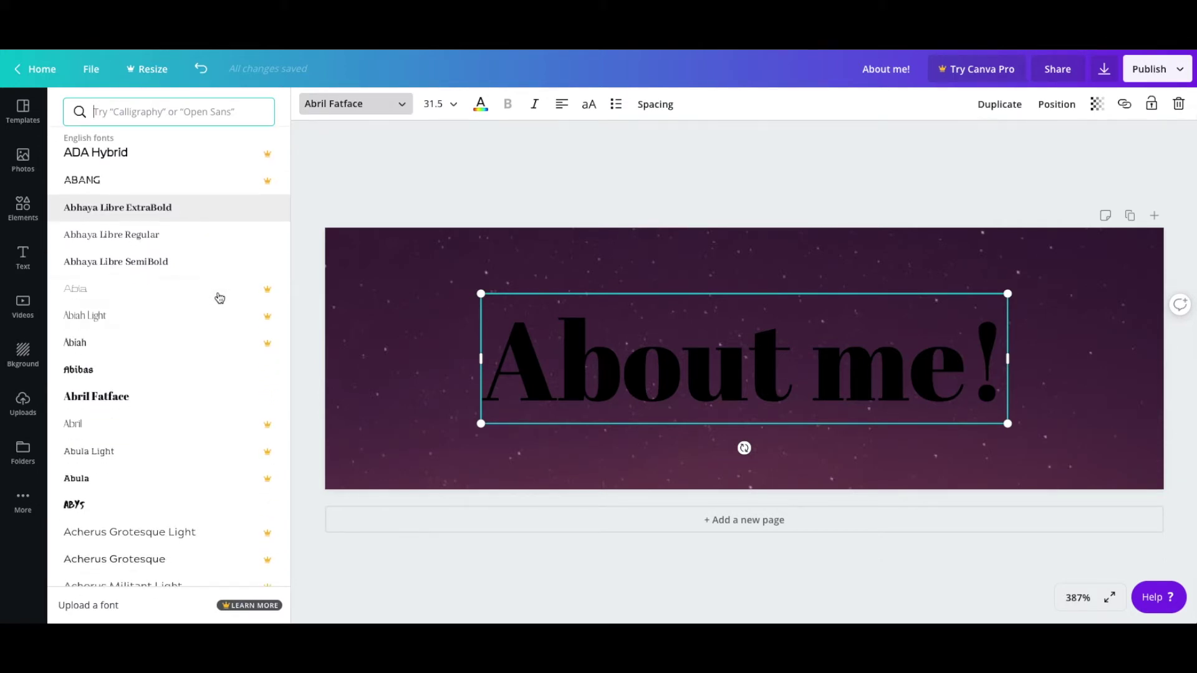
scroll(207, 337, "down", 1)
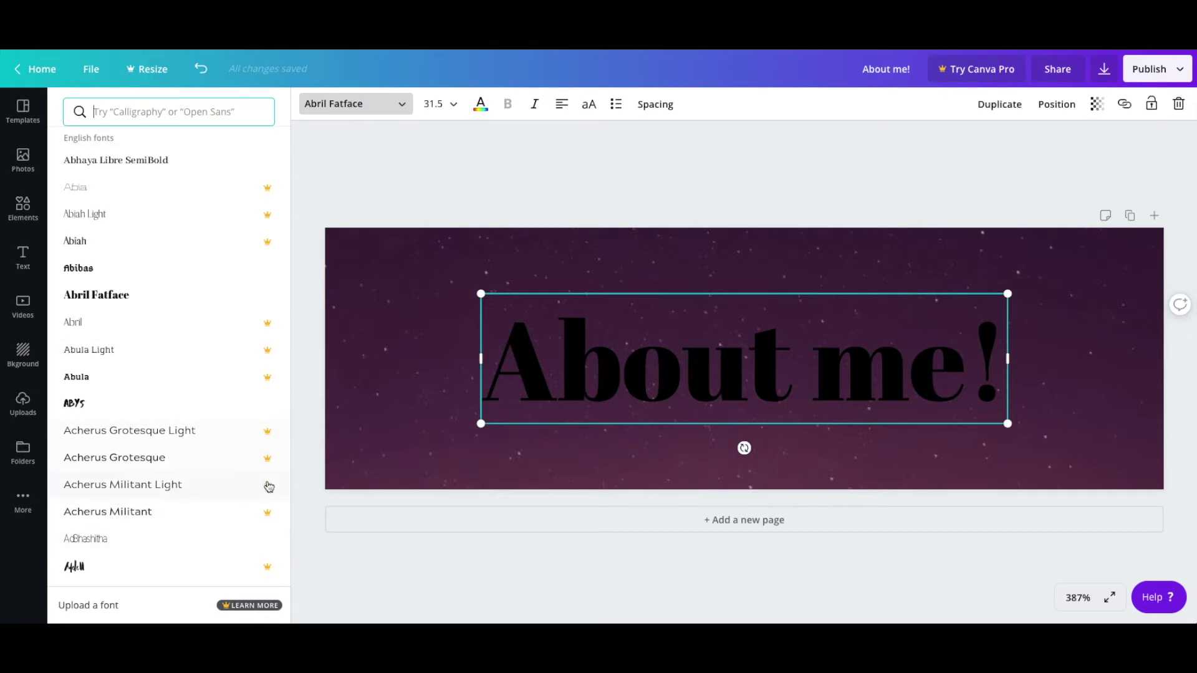
scroll(185, 390, "down", 2)
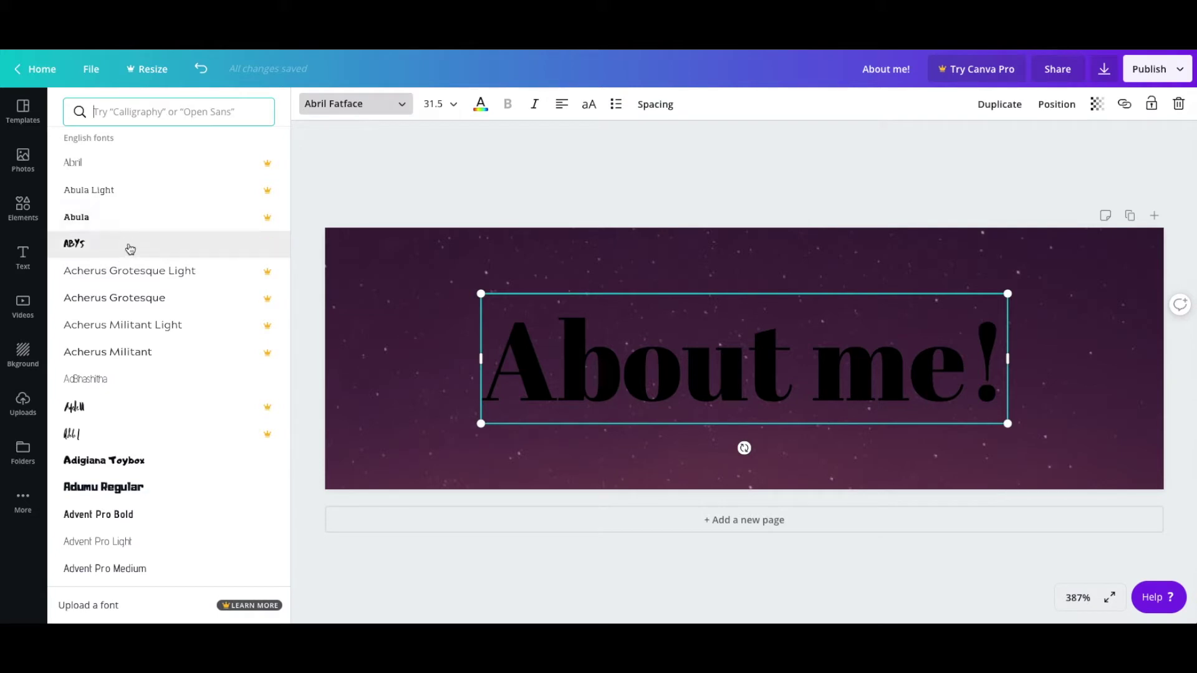
scroll(159, 508, "down", 2)
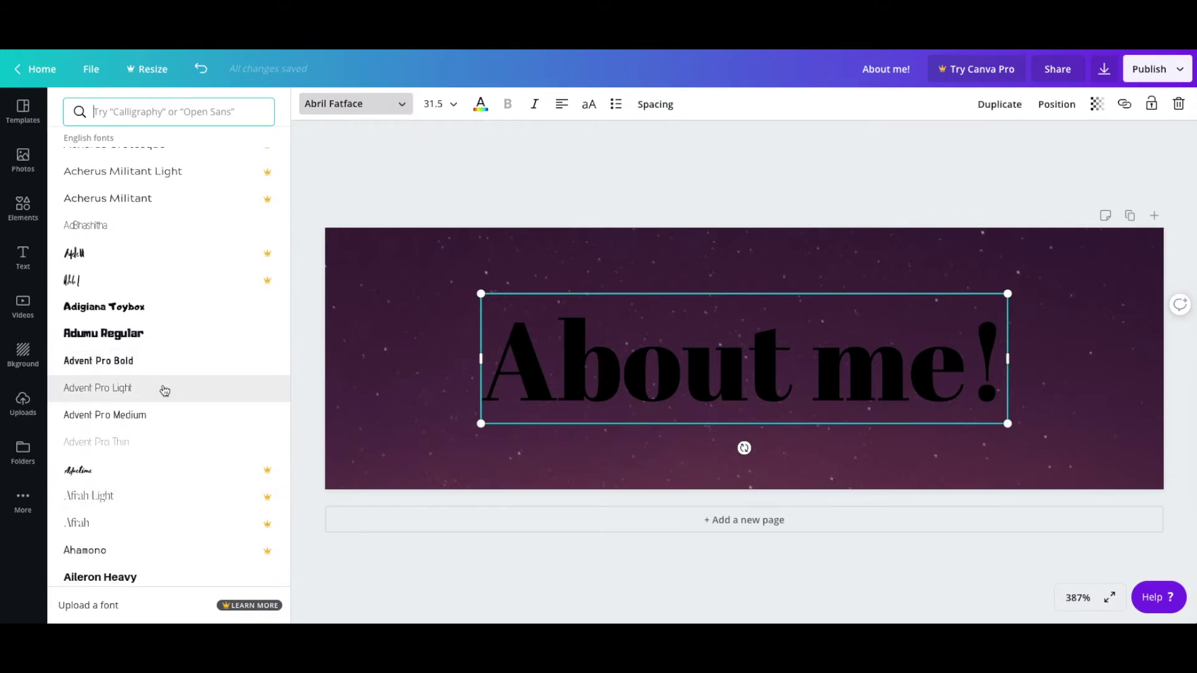
left_click(156, 366)
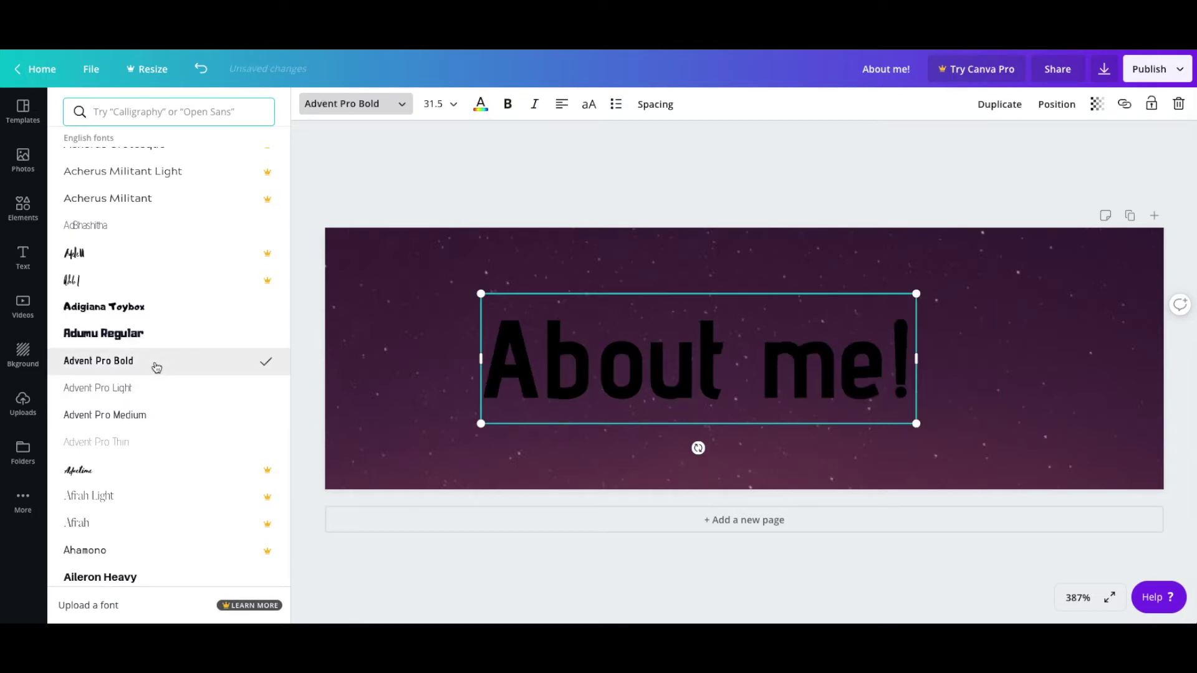
left_click(155, 389)
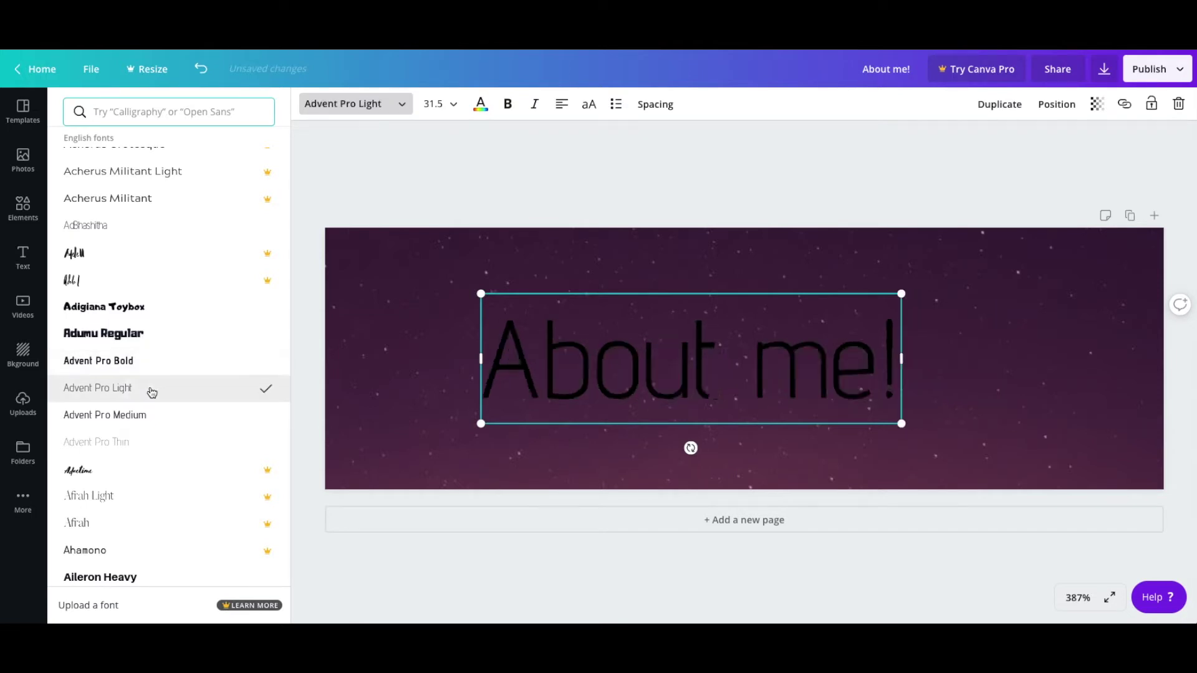
left_click(158, 416)
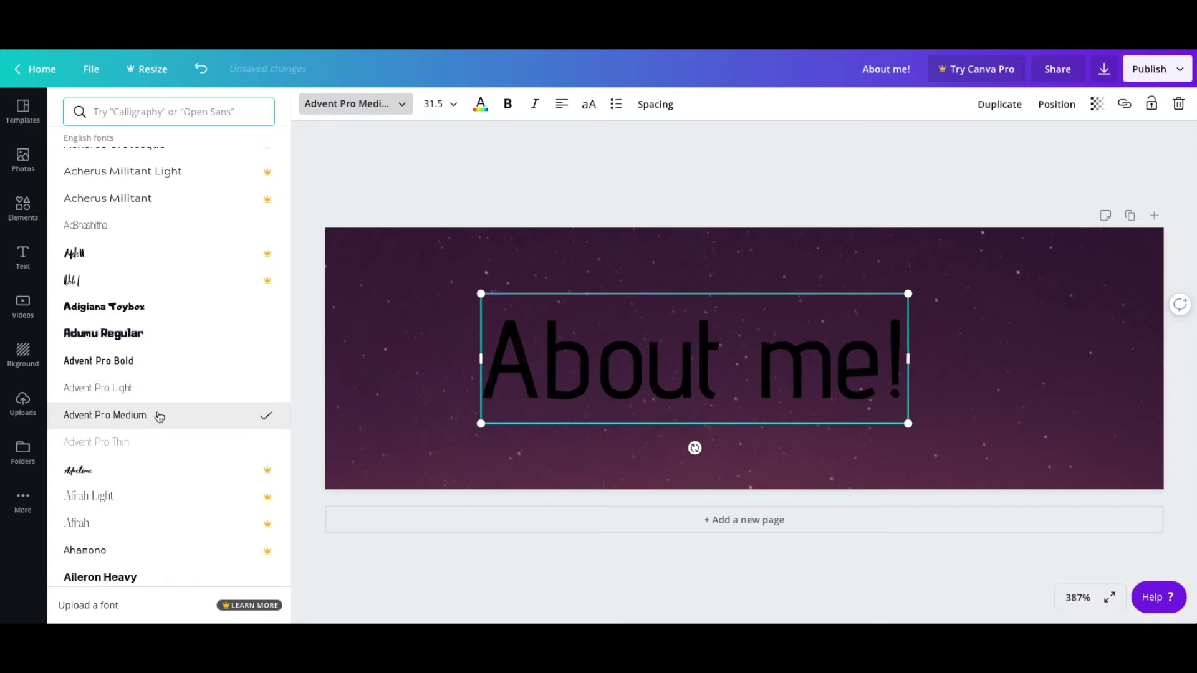
left_click(152, 392)
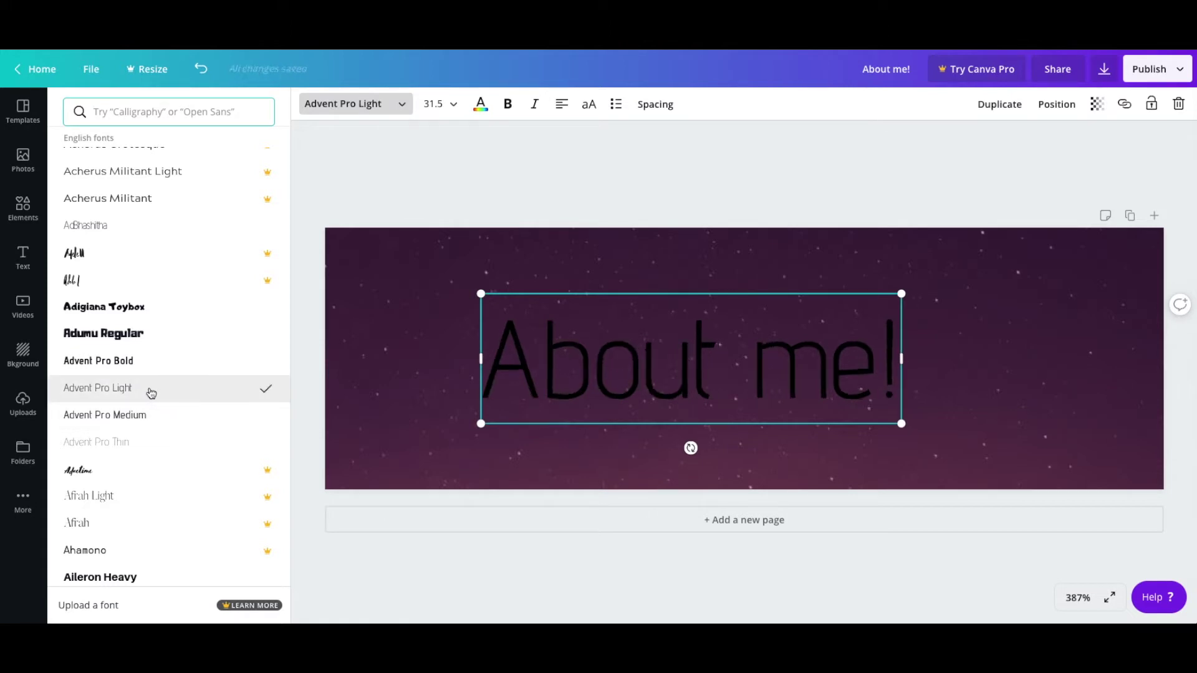
- Try the Aileron Thin and Akron Shades NBP fonts on the "About me!" heading
scroll(186, 394, "down", 3)
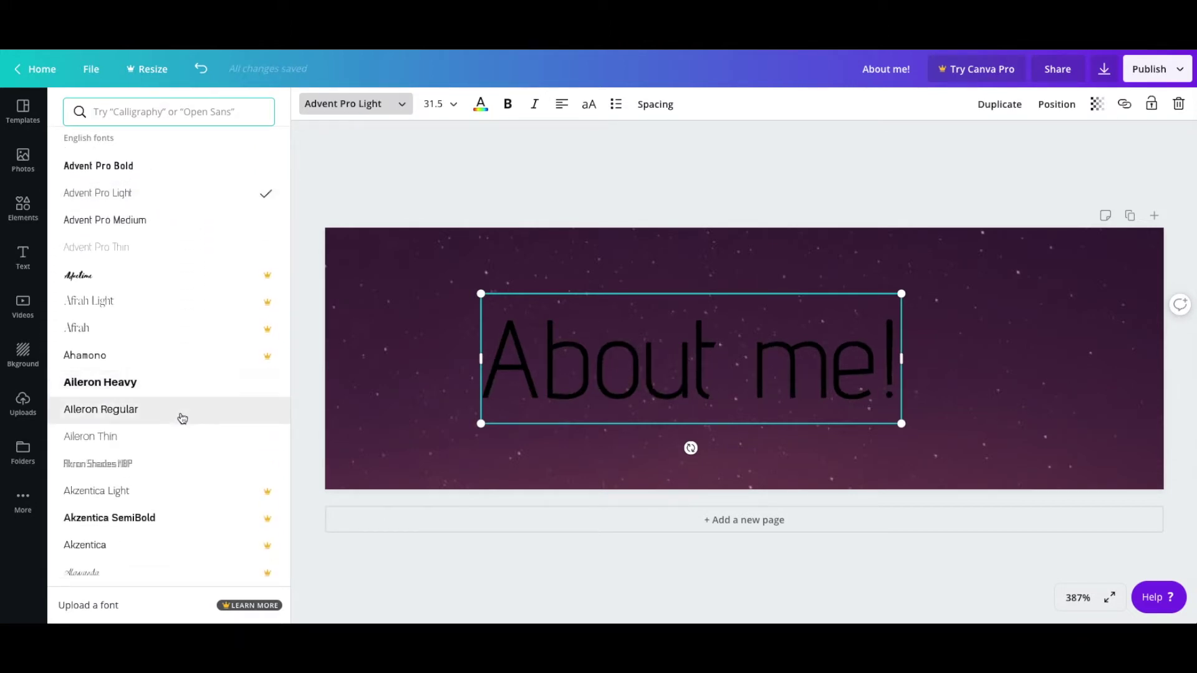
scroll(181, 416, "down", 1)
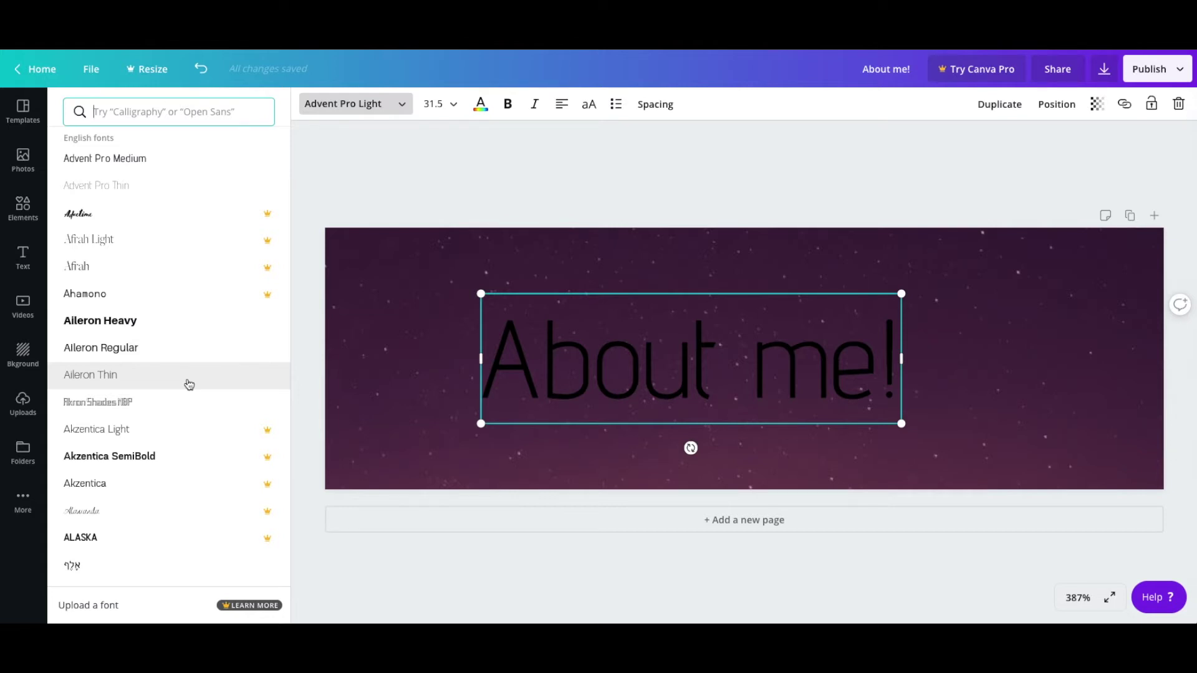
left_click(188, 384)
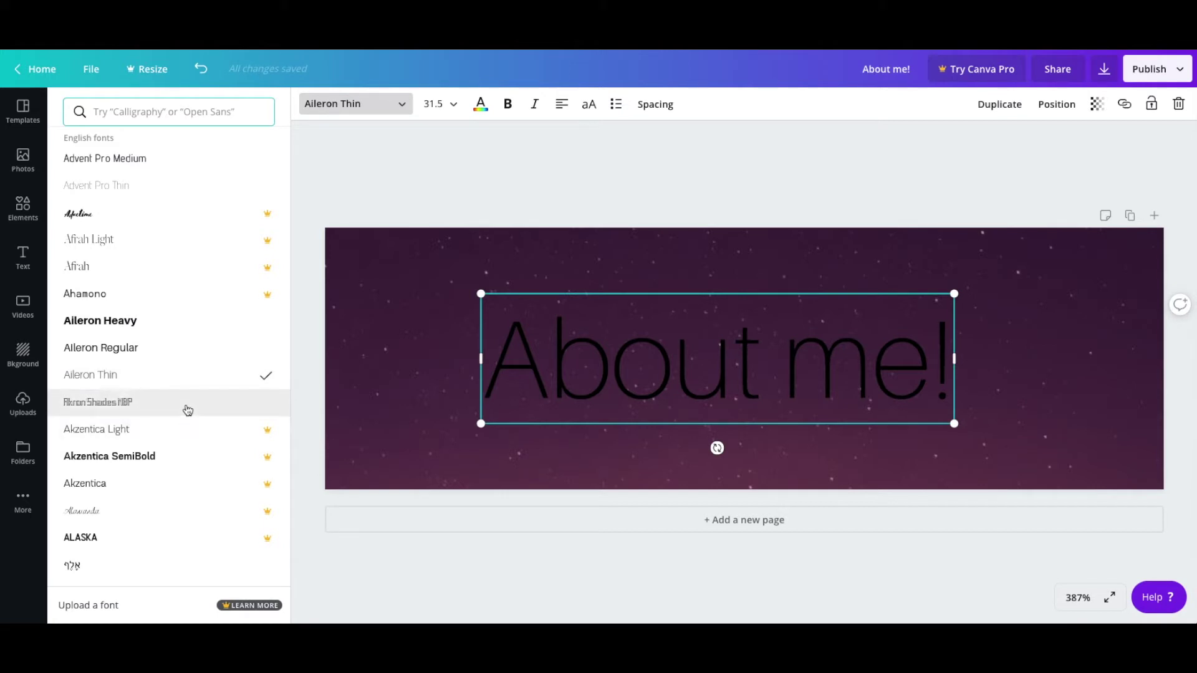
left_click(187, 411)
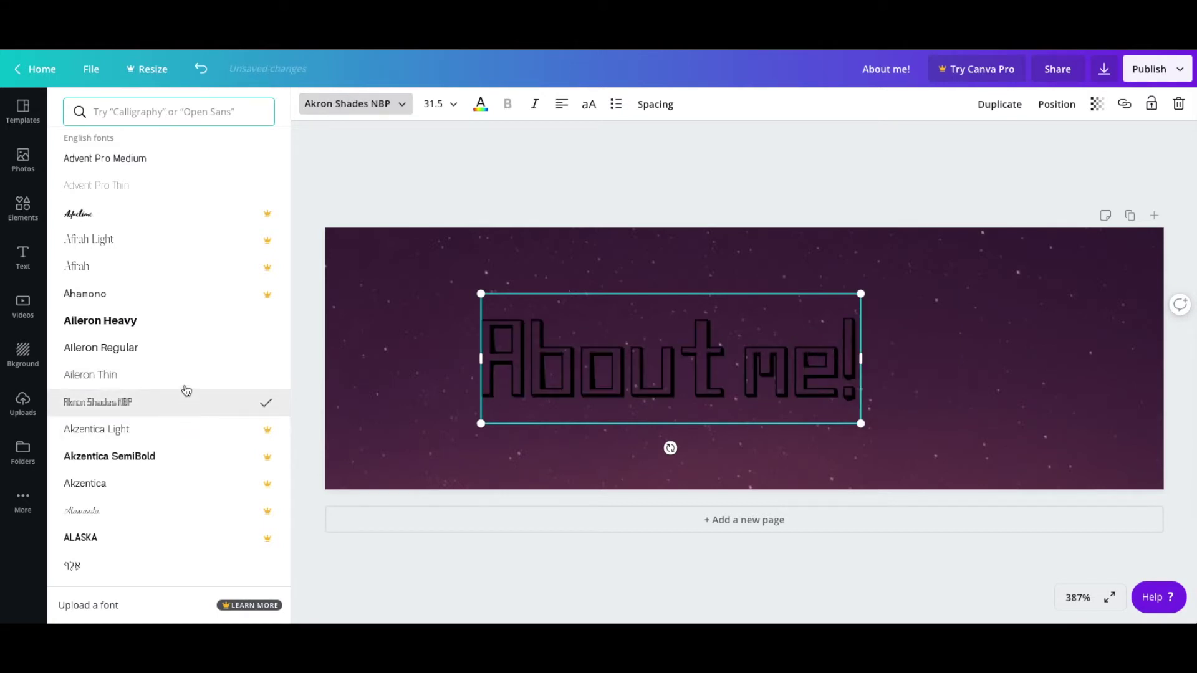
left_click(185, 387)
- Try the Alef, Alegreya SC and Alegreya Sans Black, Bold and Regular fonts on the "About me!" heading
scroll(196, 417, "down", 3)
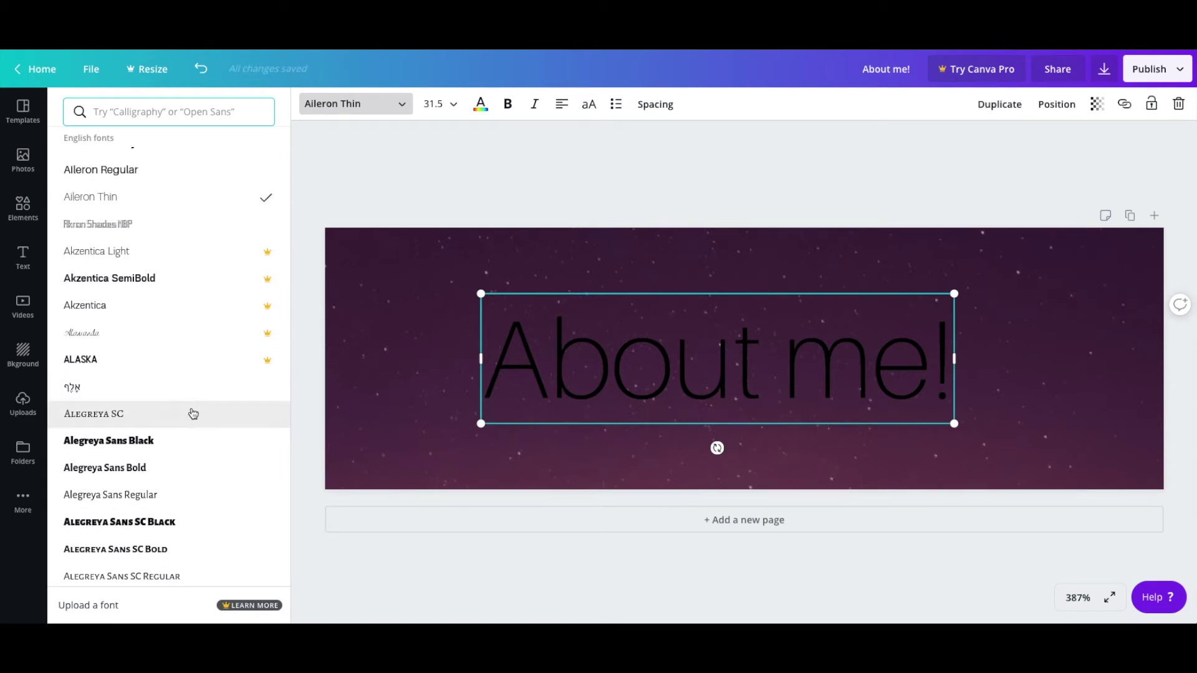
left_click(193, 396)
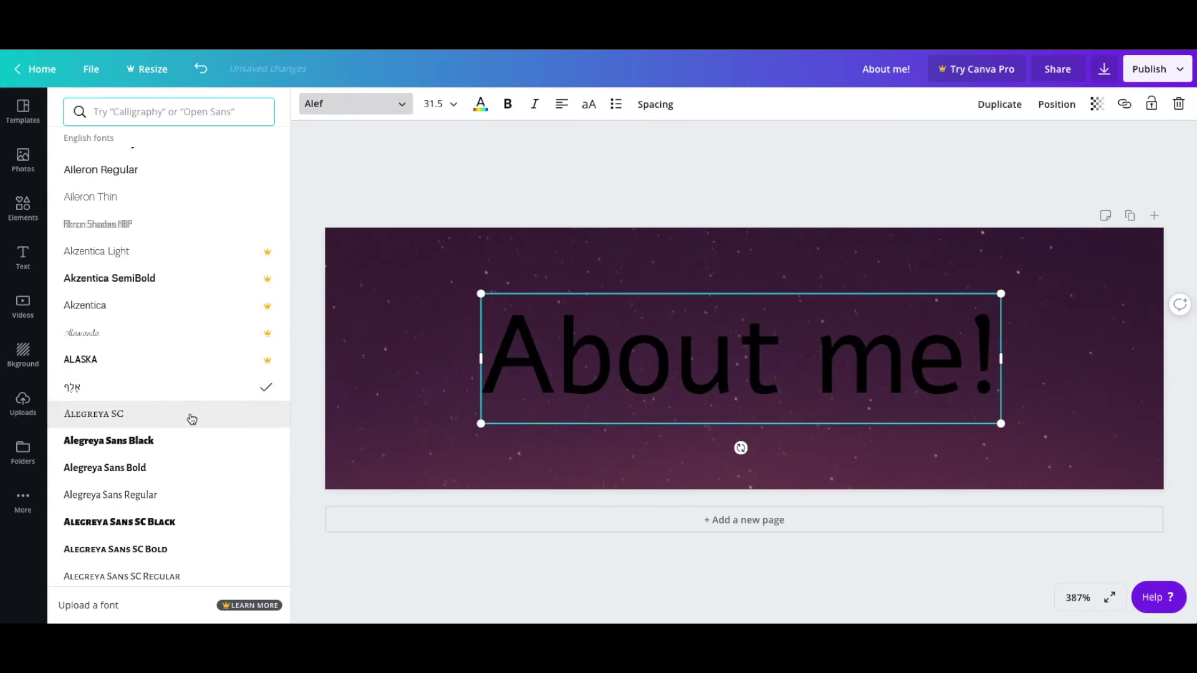
left_click(191, 418)
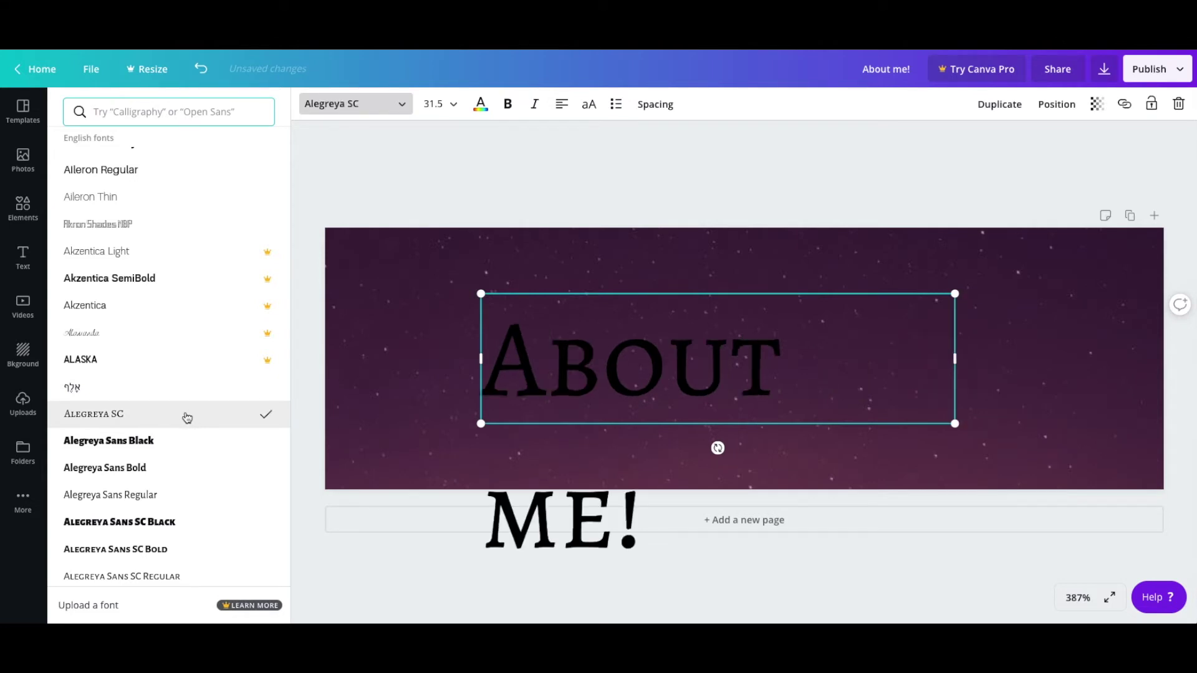
left_click(191, 455)
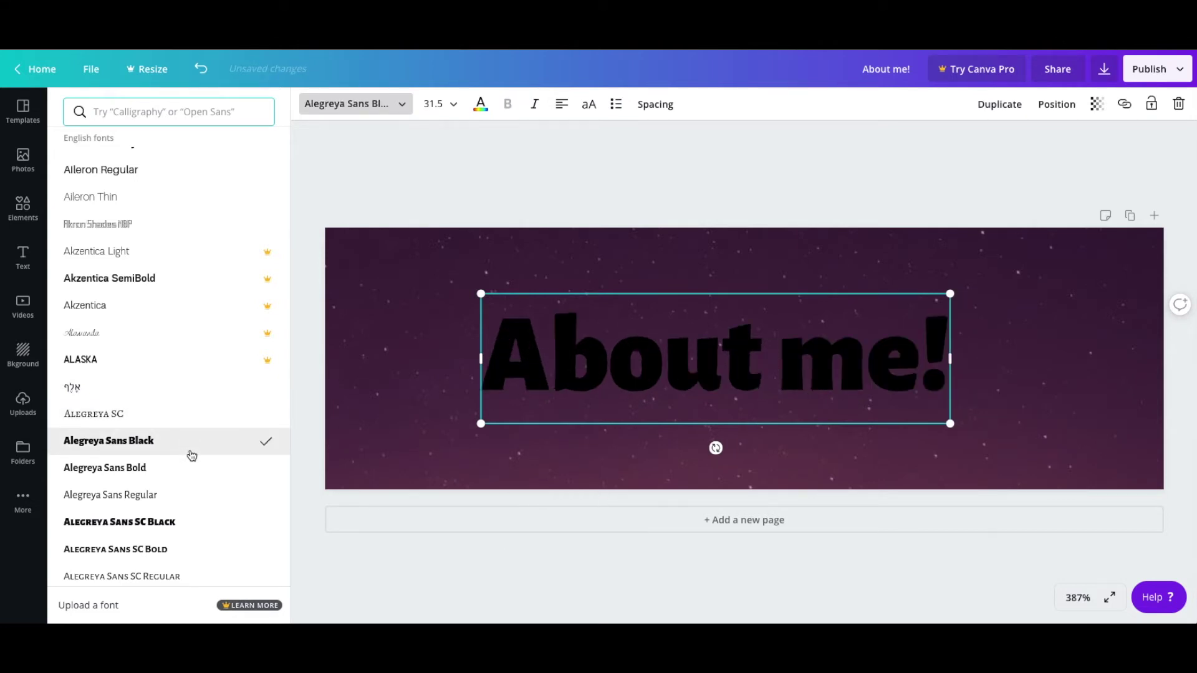
left_click(192, 469)
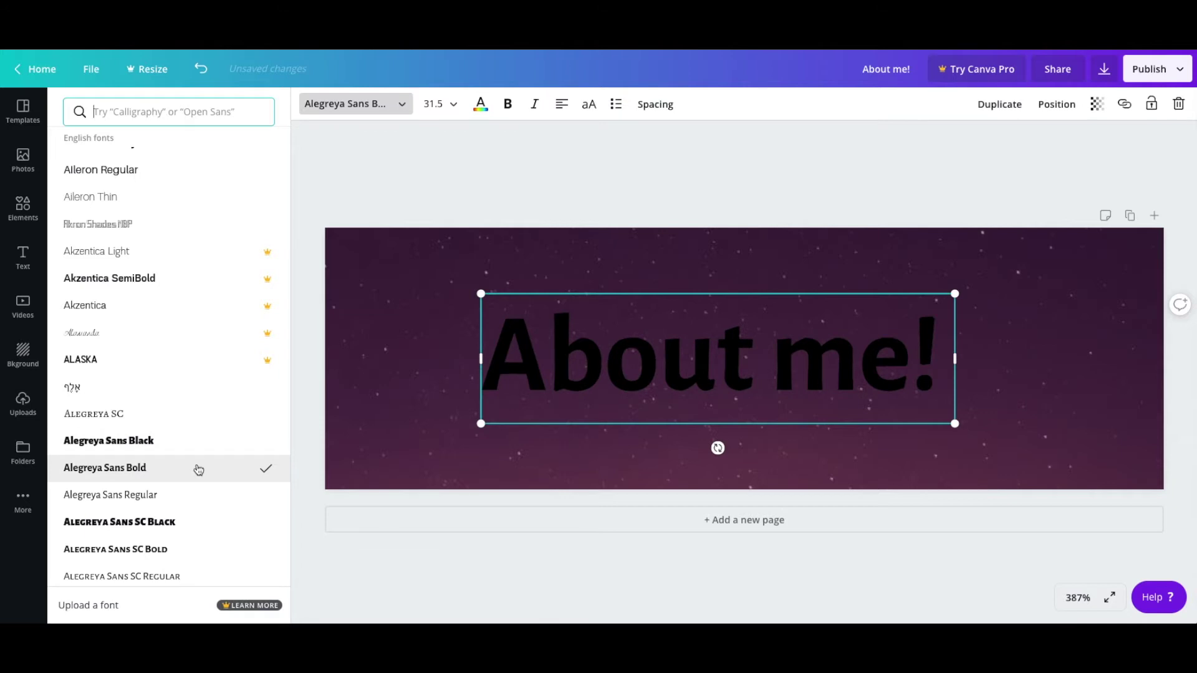
left_click(198, 495)
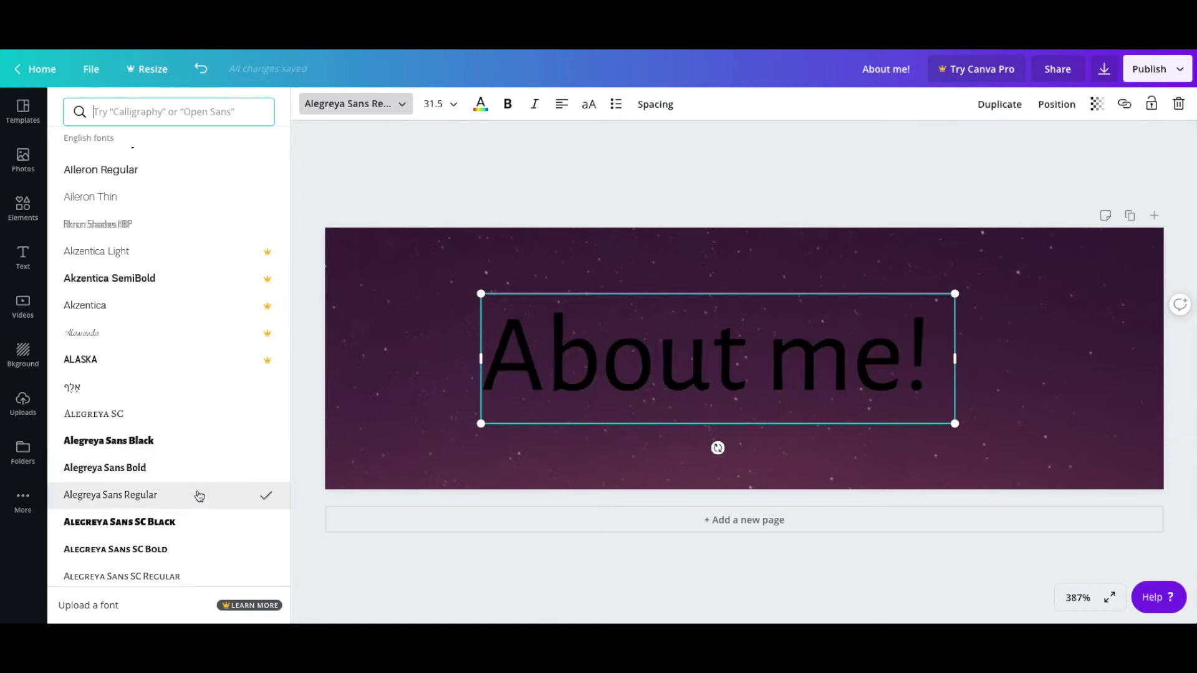
- Set the "About me!" heading in a non-bold Alegreya Sans SC font and centre it on the page again
scroll(199, 496, "down", 2)
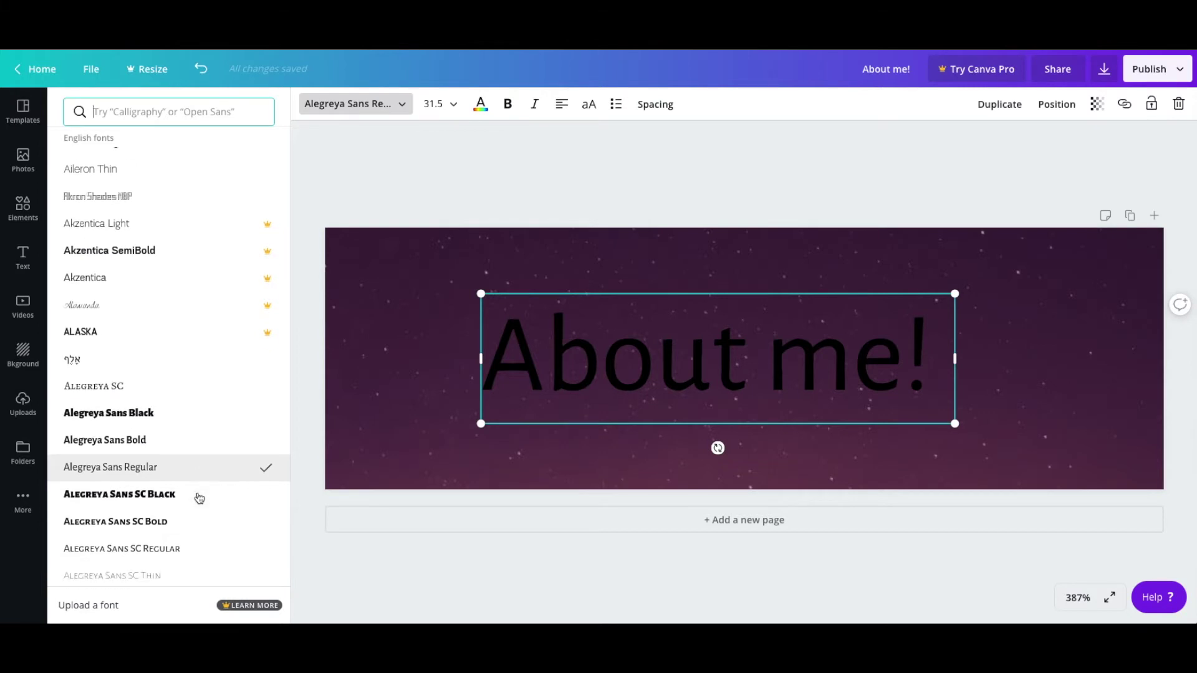
left_click(195, 503)
left_click_drag(715, 303, 753, 308)
left_click(656, 174)
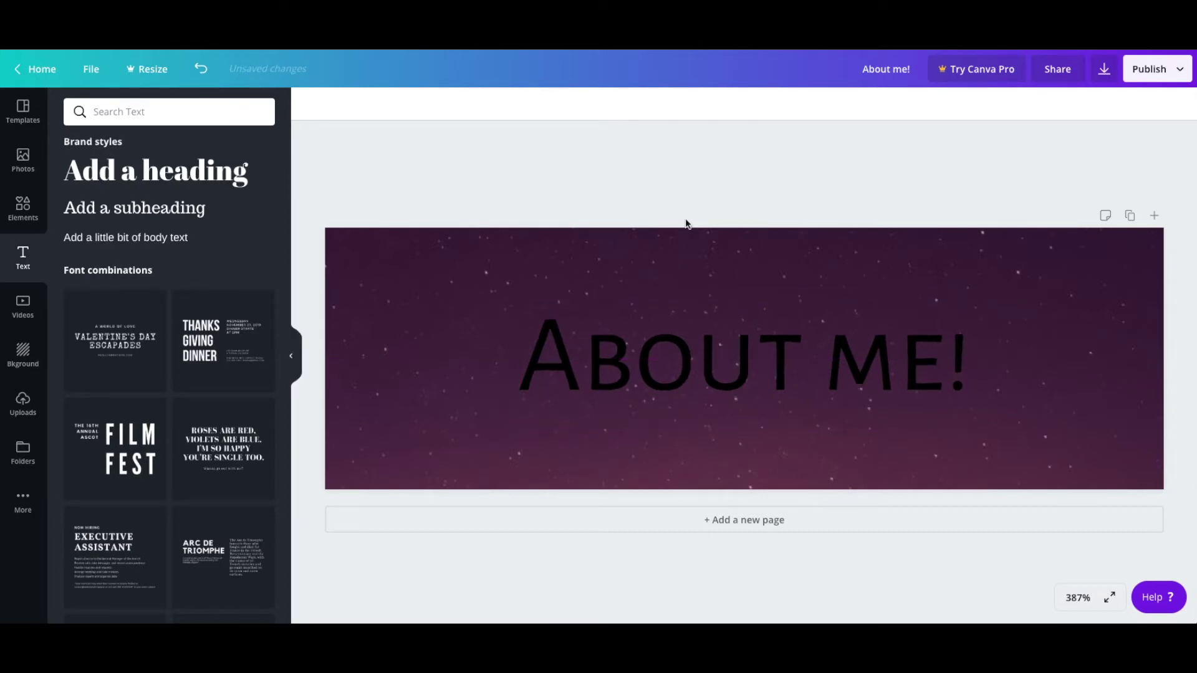
- Duplicate the "About me!" page and clear the heading text on the copy
left_click(1130, 216)
left_click(804, 419)
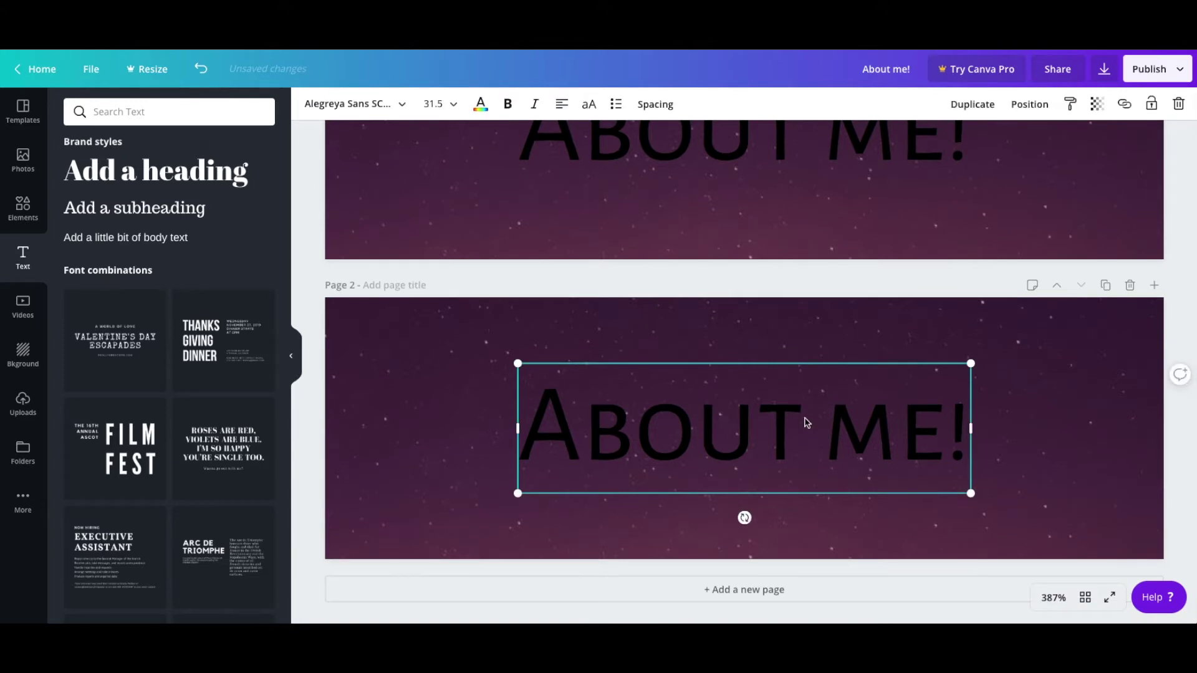
double_click(804, 420)
key("ctrl+a")
key("BackSpace")
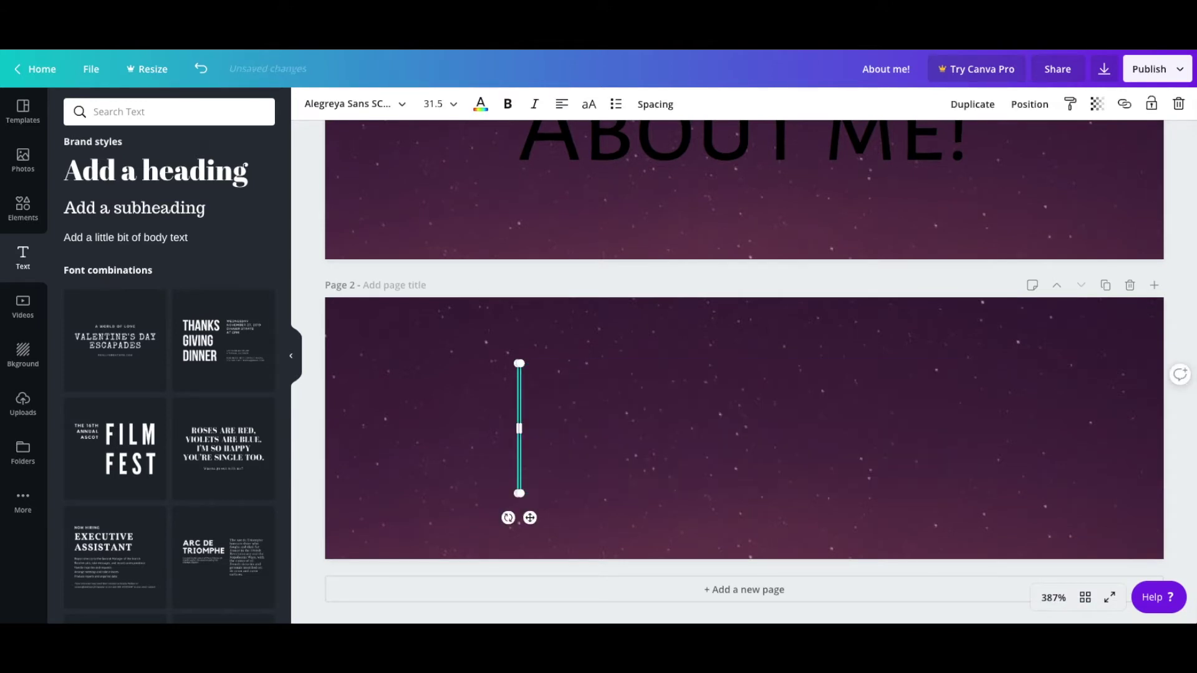
type("Twitch")
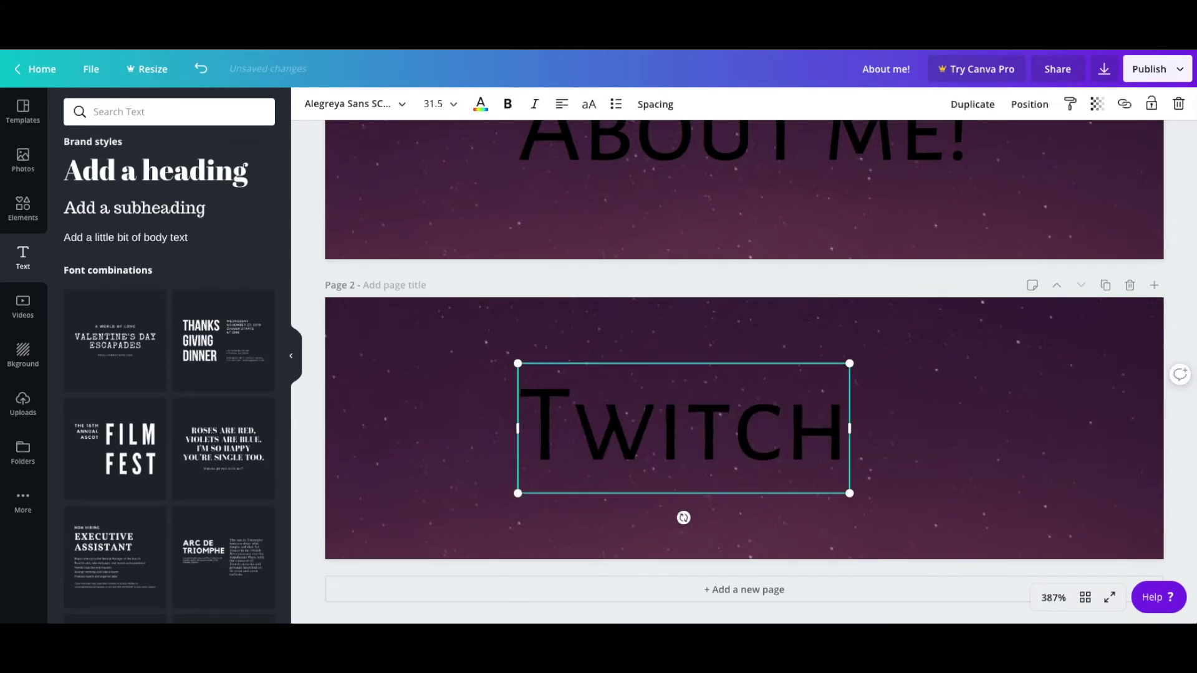
key("BackSpace")
key("BackSpace")
key("BackSpace")
key("BackSpace")
key("BackSpace")
key("BackSpace")
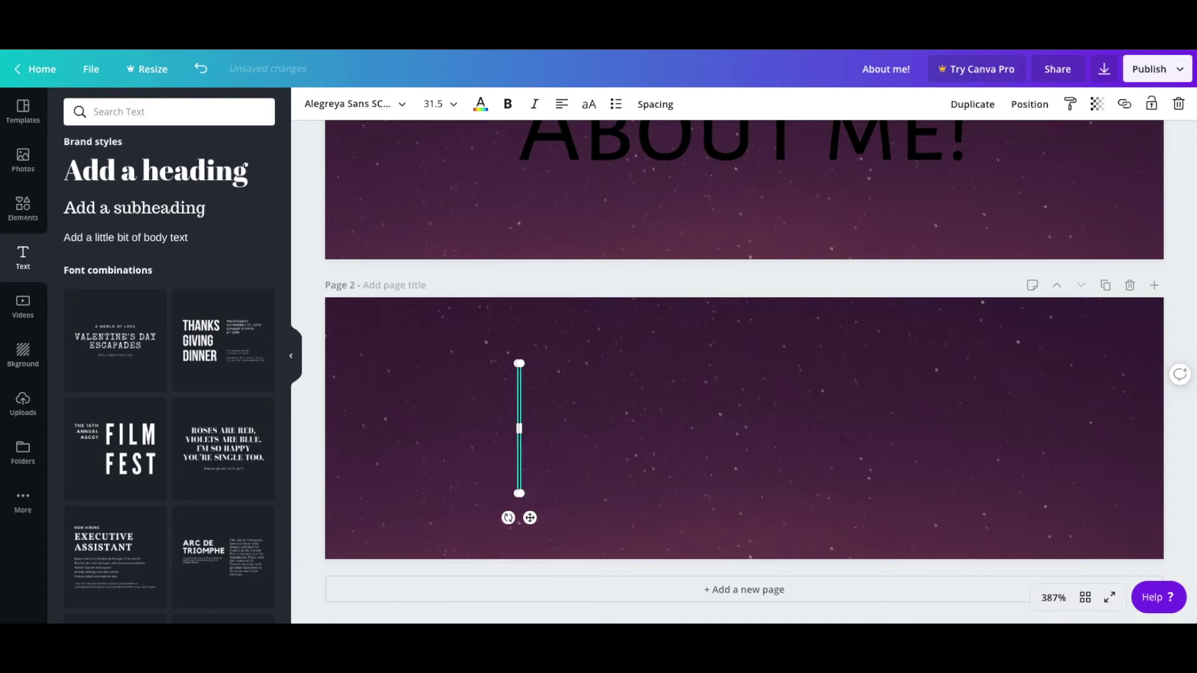
- Enter "Streaming Schedule!" as the heading text on page 2
type("Stre")
type("Sched")
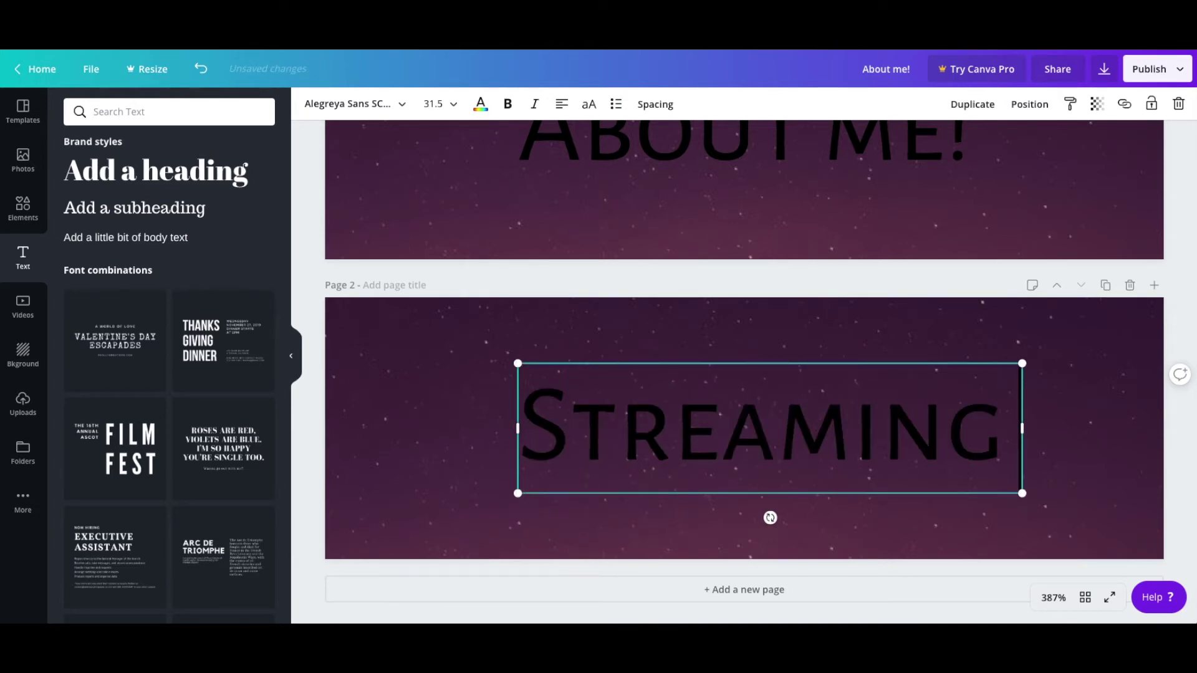
type("ule")
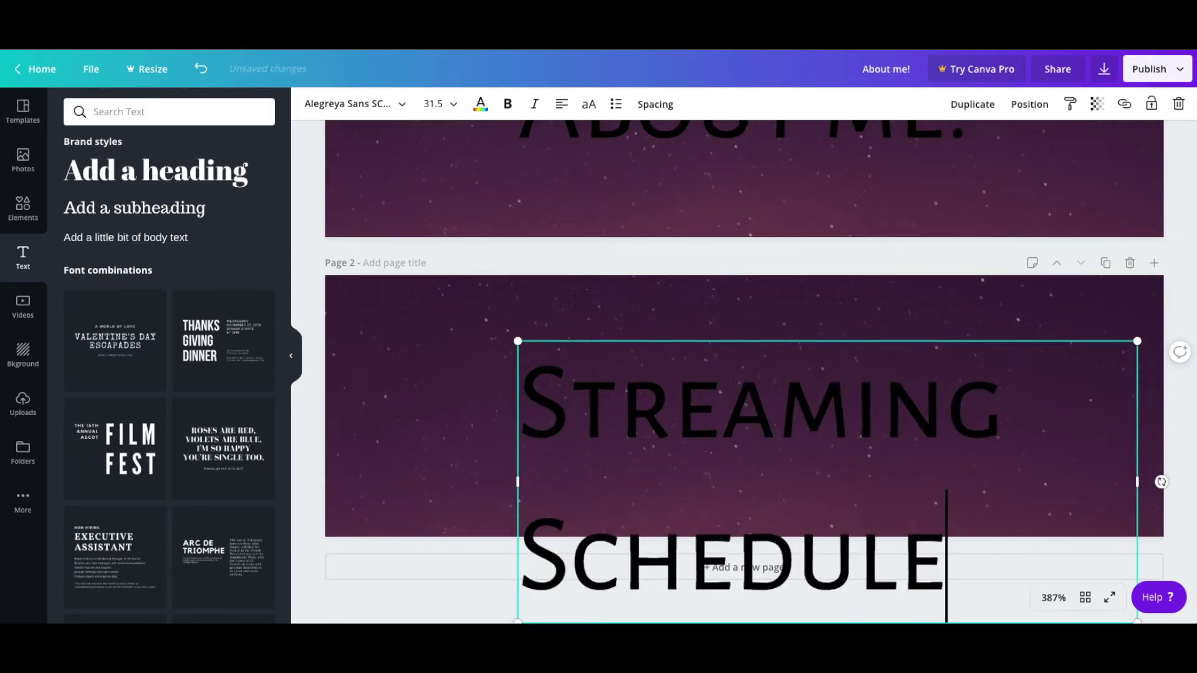
type("!")
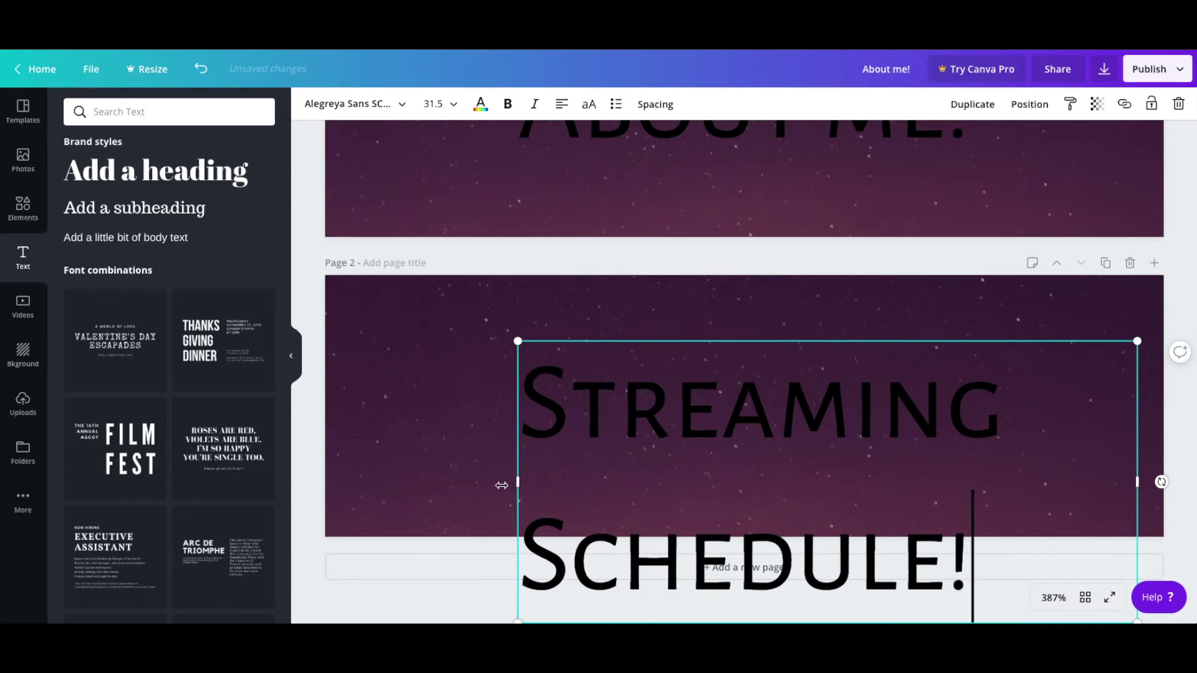
- Fit the "Streaming Schedule!" heading on one line by widening its text box and scaling the text to size 26.8, and centre it on page 2
left_click_drag(518, 485, 176, 497)
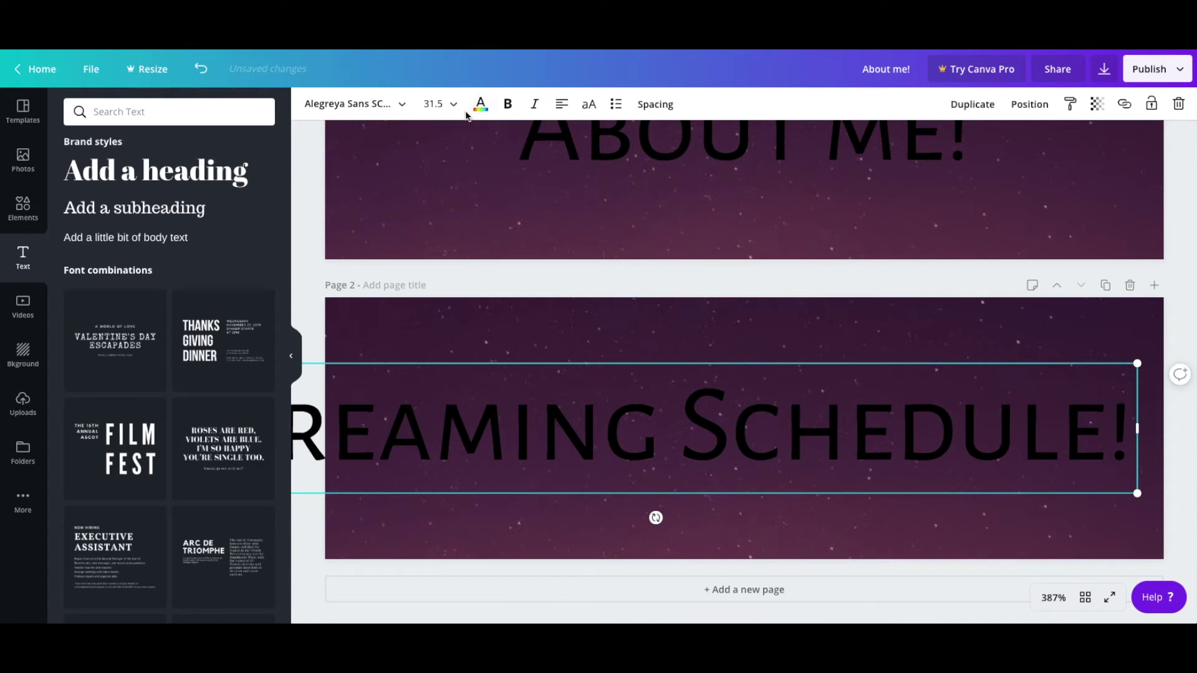
left_click_drag(1137, 362, 993, 383)
left_click(917, 412)
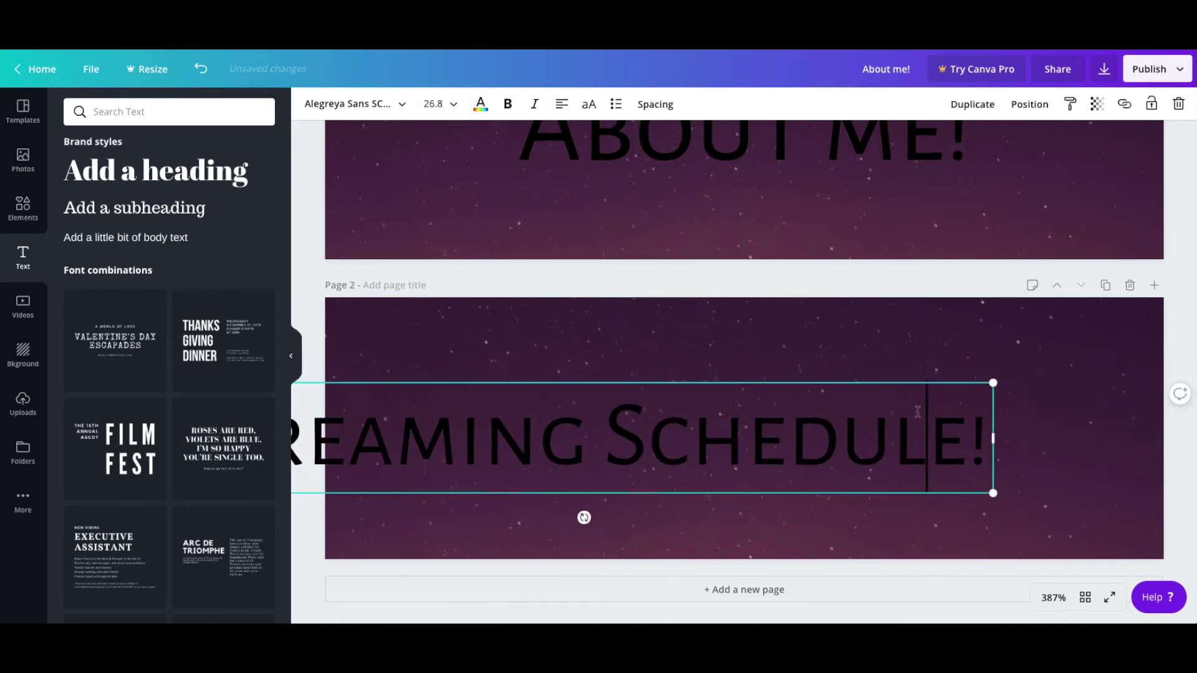
left_click(904, 272)
left_click_drag(847, 422, 1005, 411)
left_click(679, 273)
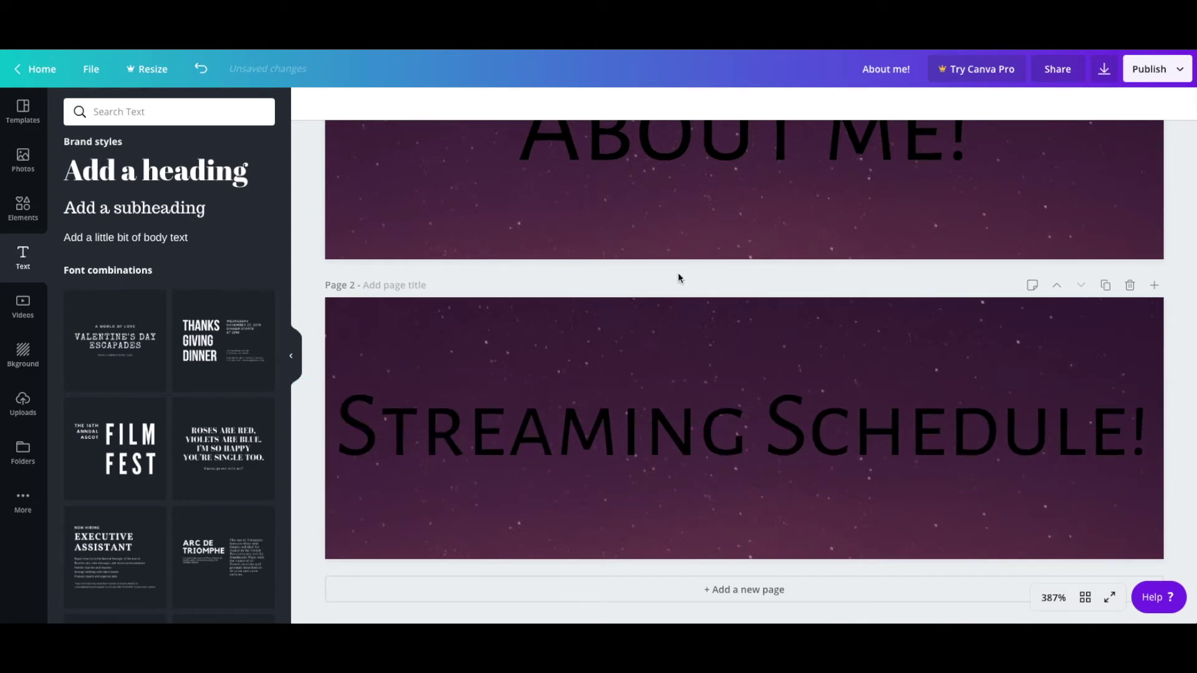
- Duplicate the "Streaming Schedule!" page and clear the heading text on the copy
left_click(1115, 286)
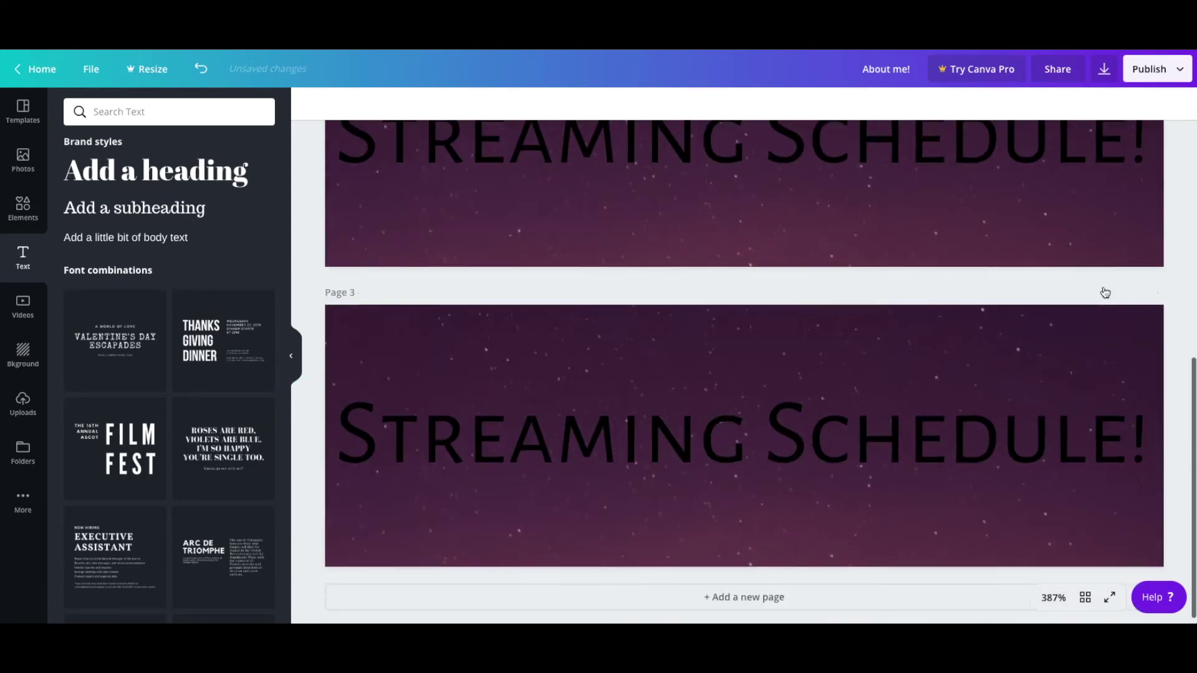
left_click(906, 419)
left_click(906, 419)
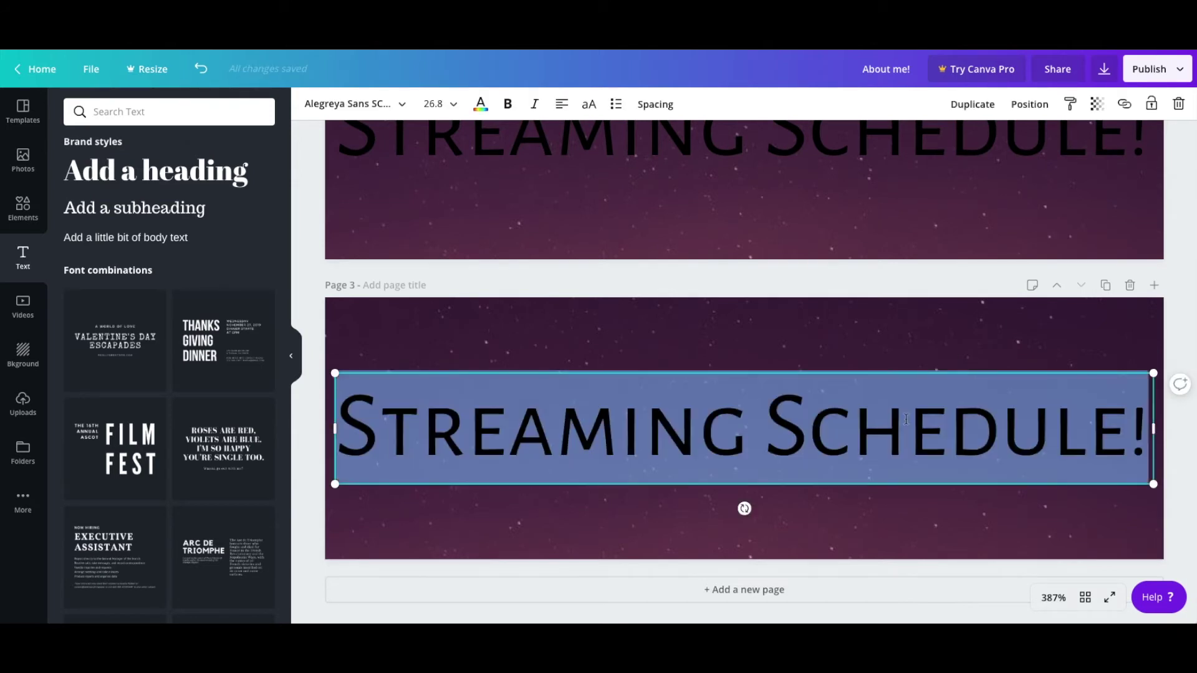
key("BackSpace")
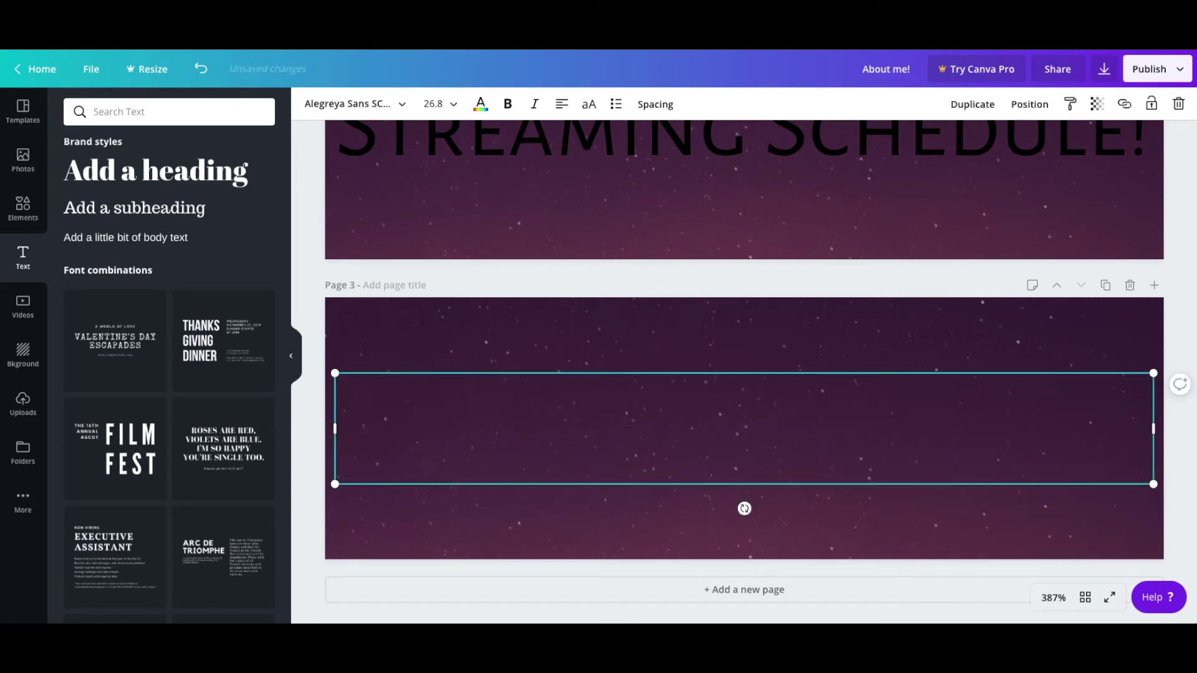
- Enter "Twitter!" as the heading text on page 3
type("TY")
key("BackSpace")
key("BackSpace")
type("T")
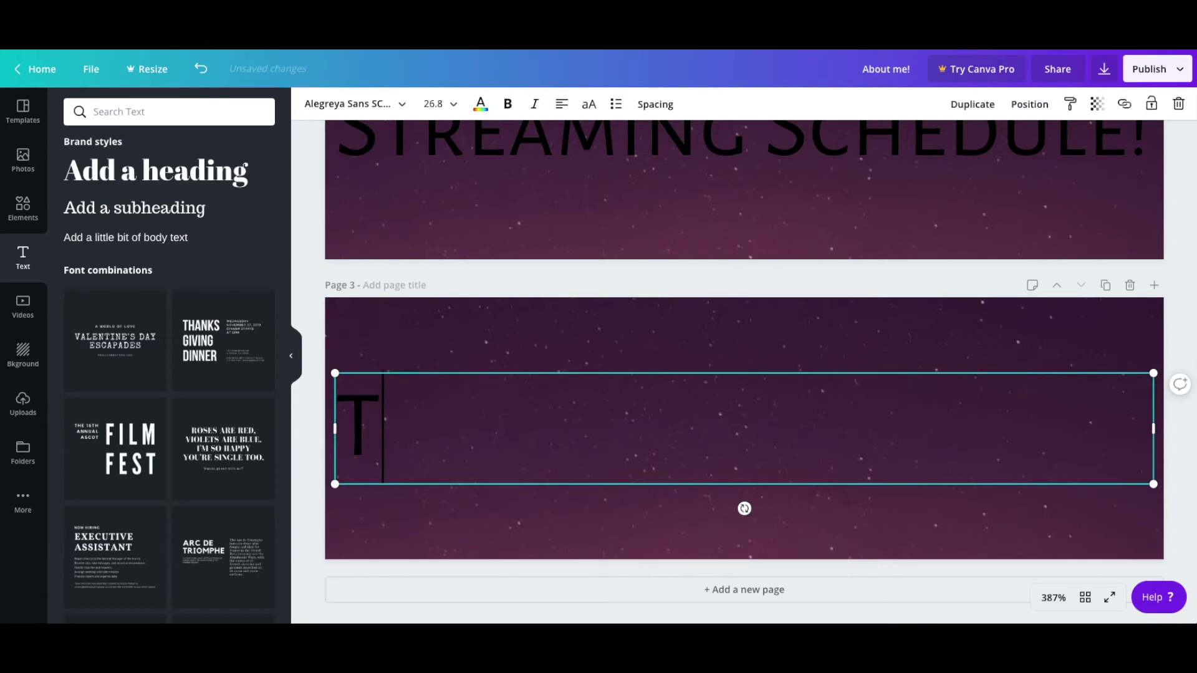
type("witter!")
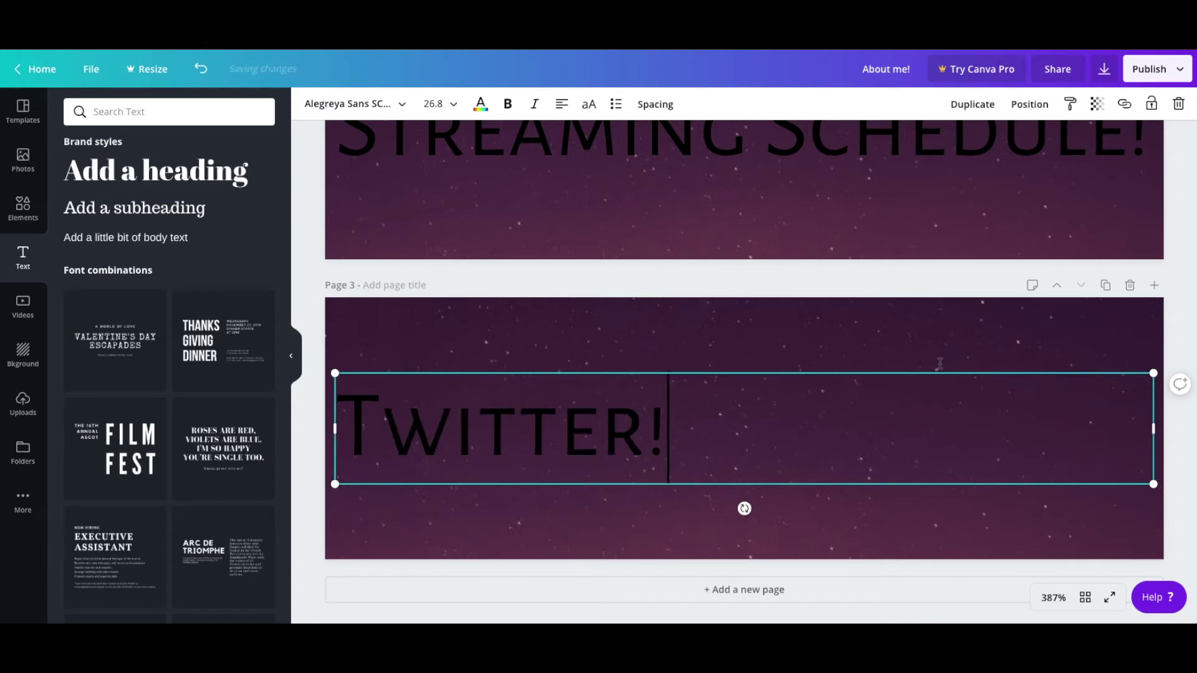
- Narrow the "Twitter!" text box to fit its text, scale the heading to size 34.7 and centre it on page 3
left_click_drag(695, 422, 431, 423)
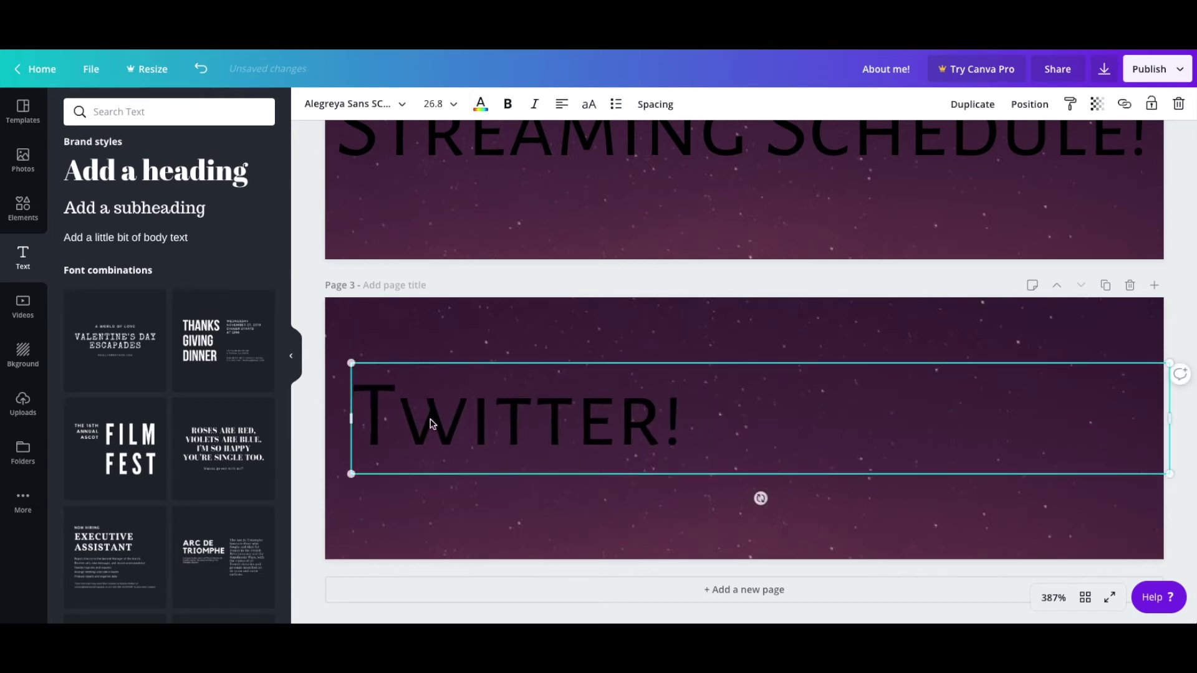
left_click_drag(349, 416, 571, 416)
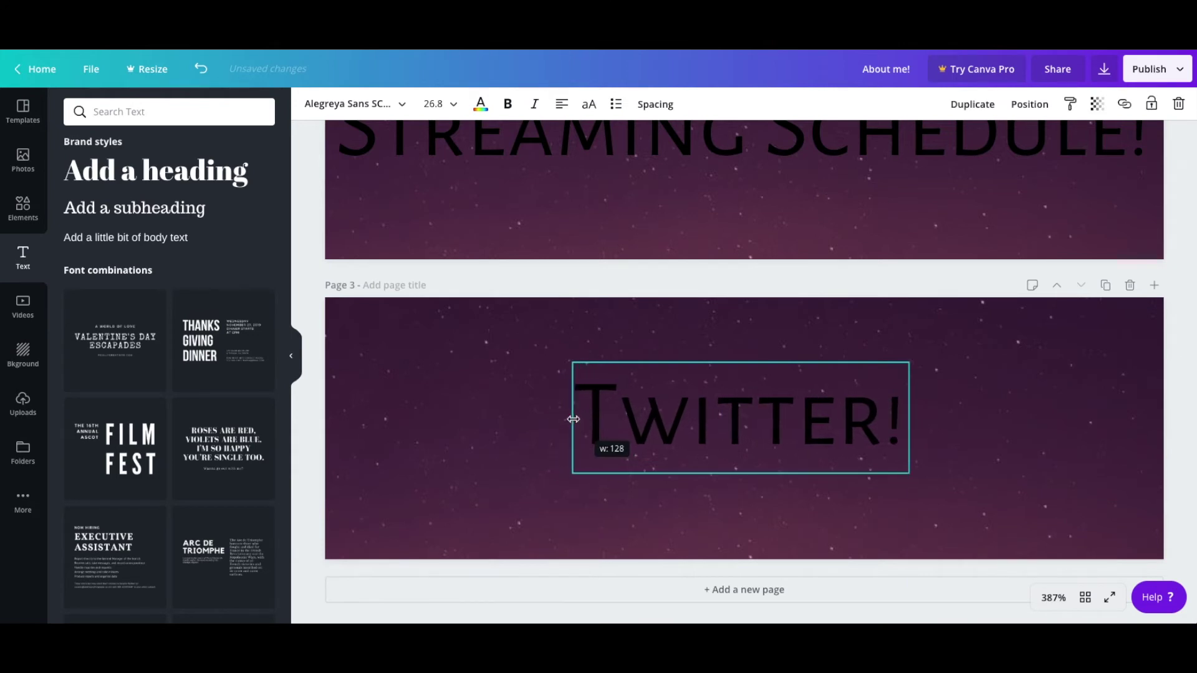
mouse_move(703, 438)
left_mouse_down()
mouse_move(655, 441)
mouse_move(713, 444)
left_mouse_up()
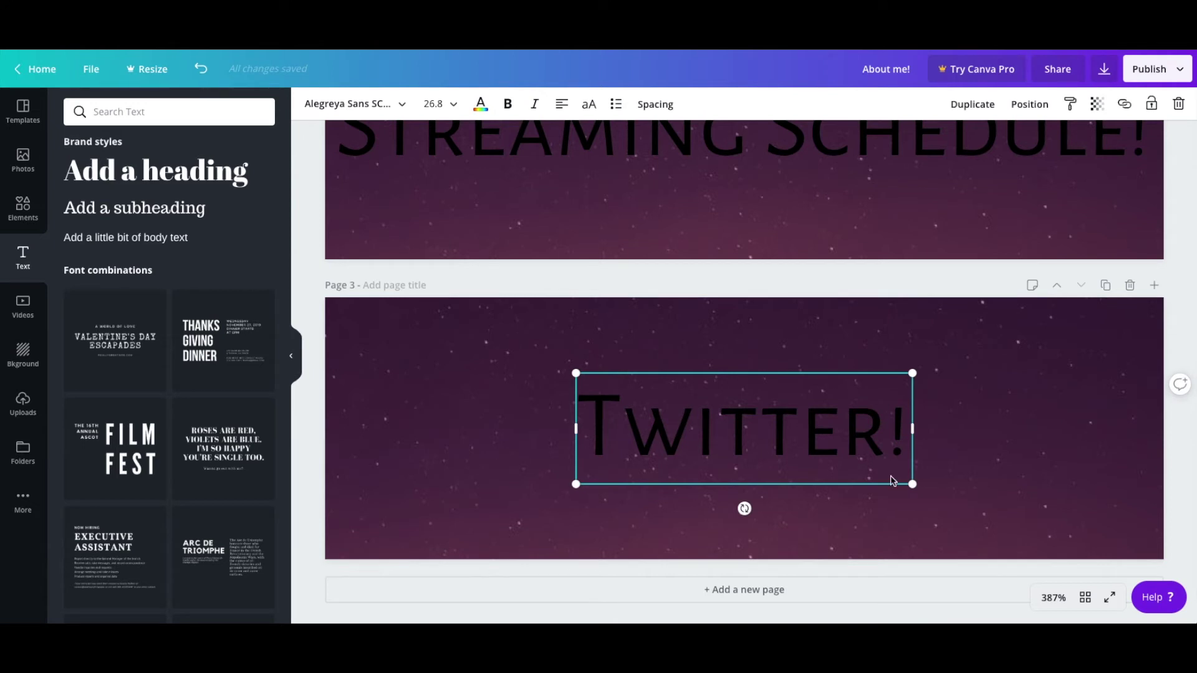
left_click_drag(913, 486, 875, 450)
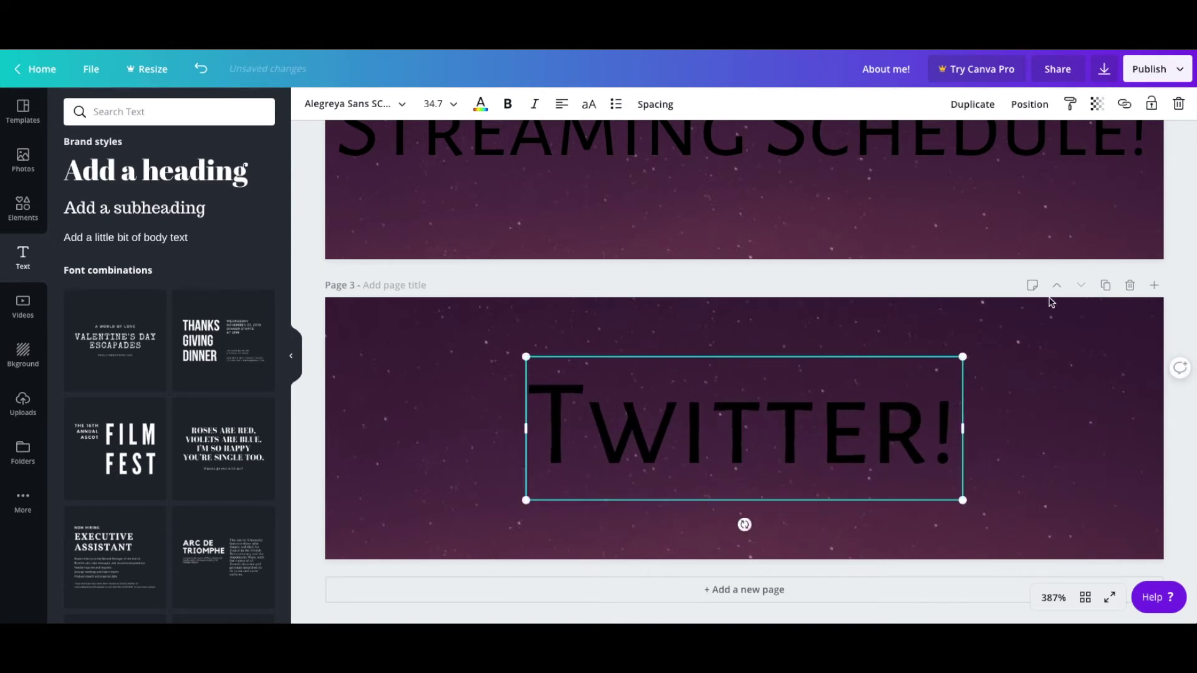
- Duplicate the "Twitter!" page and clear the heading text on the copy
left_click(979, 288)
left_click(1105, 288)
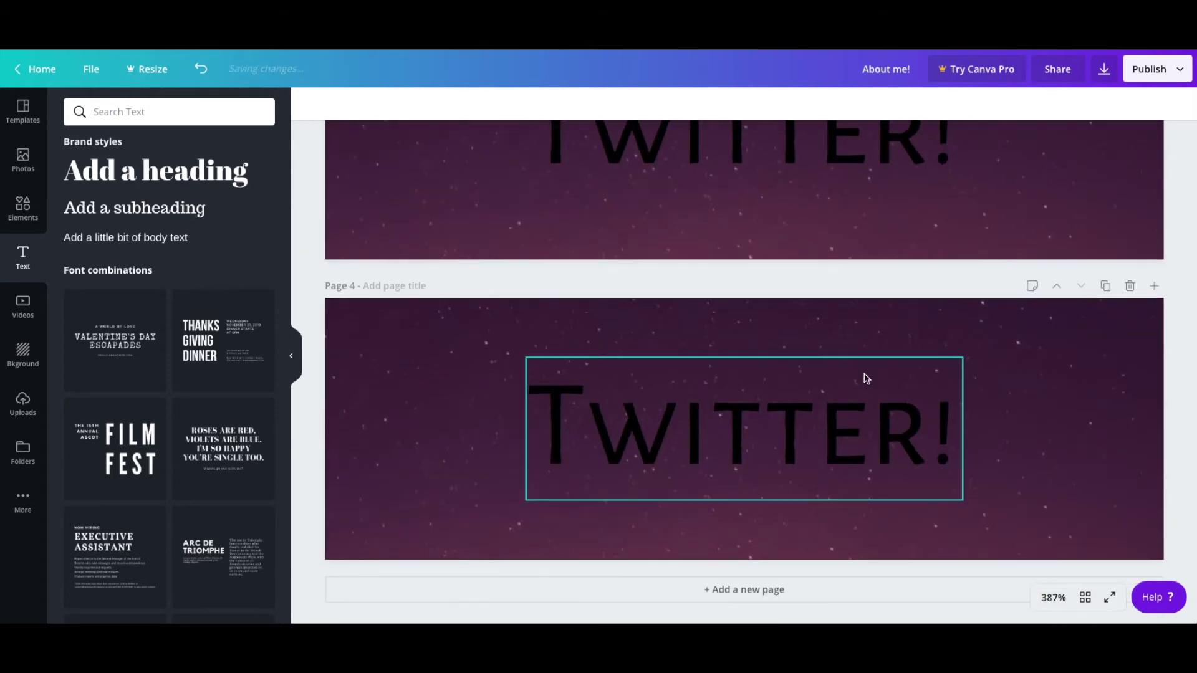
left_click(790, 428)
double_click(793, 427)
key("BackSpace")
- Enter "Facebook!" as the heading on page 4, widened to fit on one line and centred on the page
type("Facebook!")
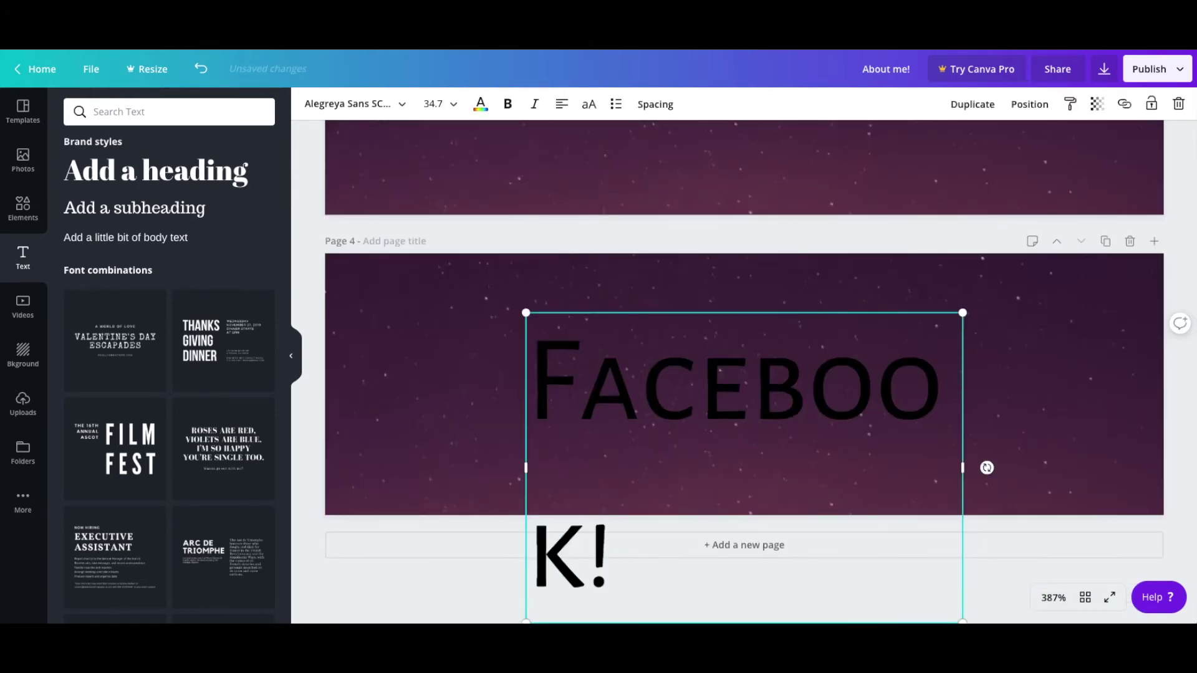
left_click_drag(962, 468, 1042, 465)
left_click_drag(838, 414, 817, 415)
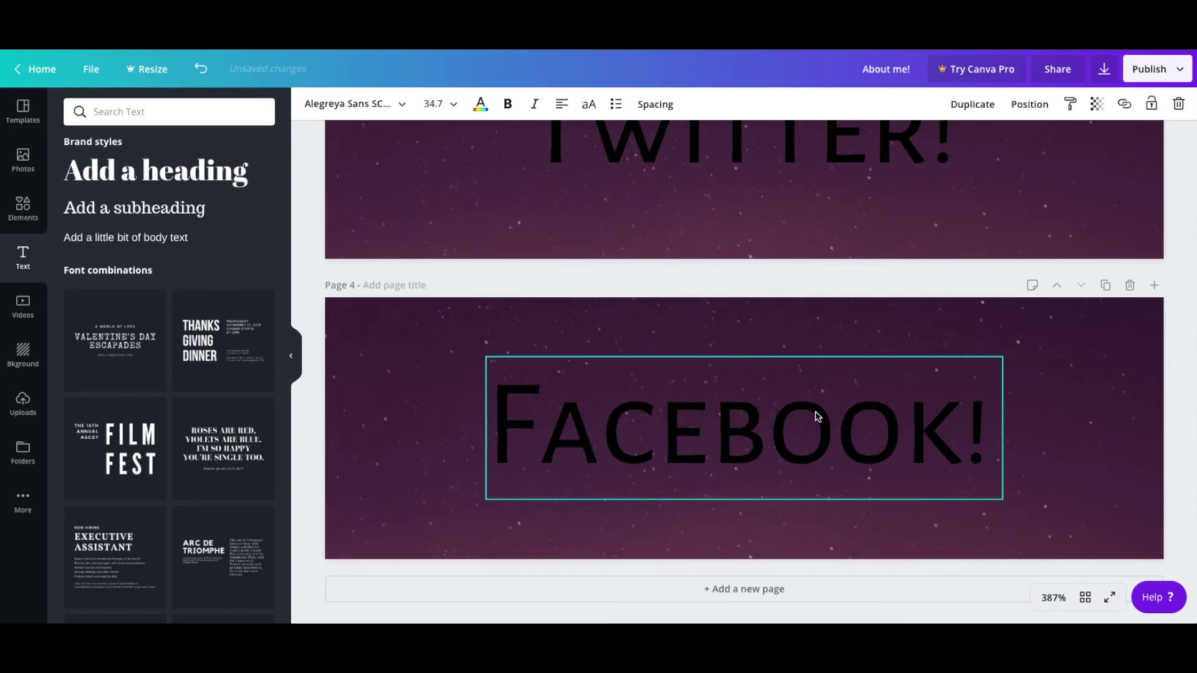
- Duplicate the "Facebook!" page and clear the heading text on the copy
left_click(1105, 285)
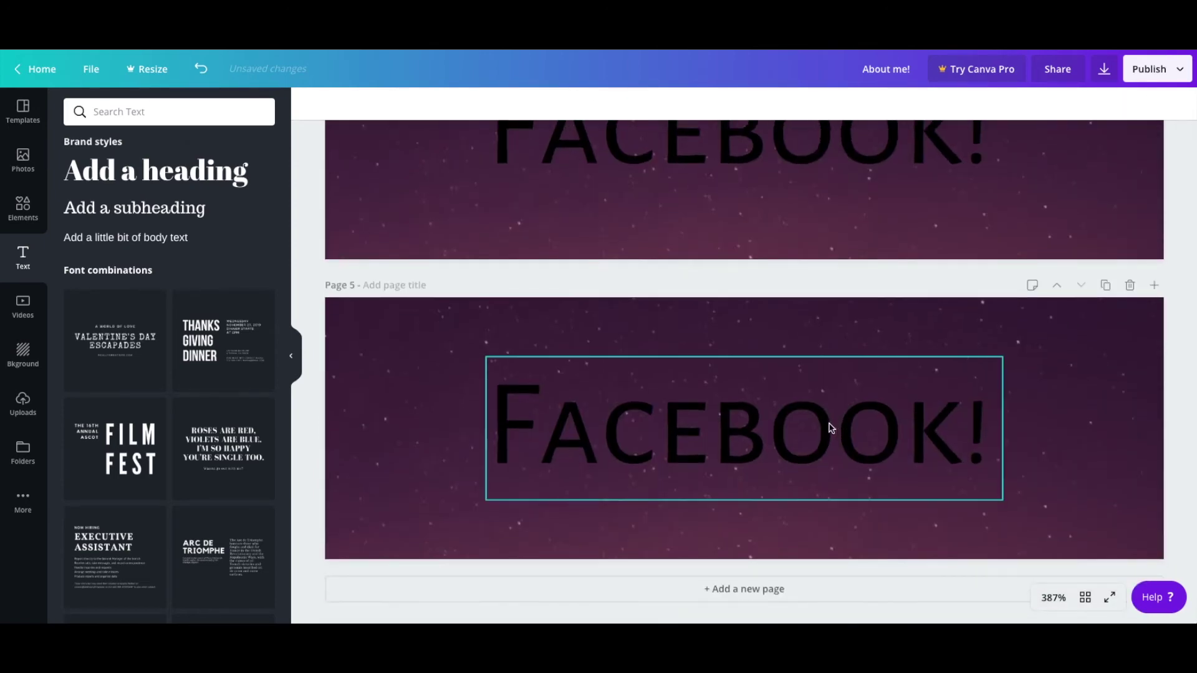
double_click(829, 426)
key("BackSpace")
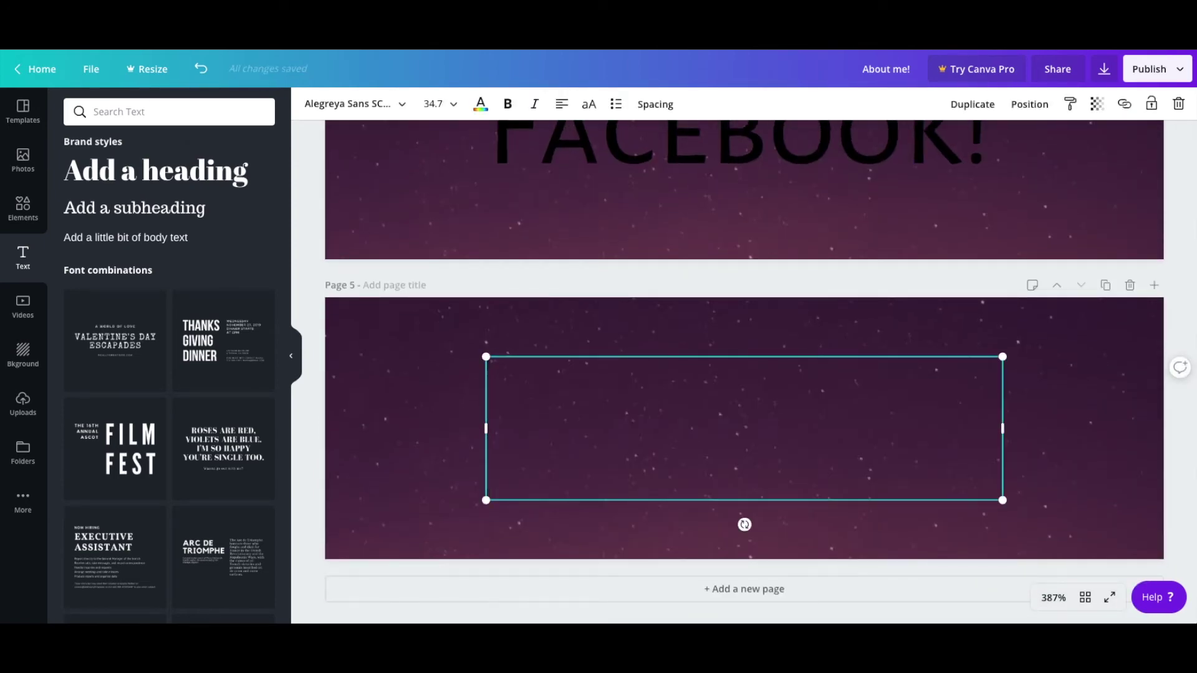
- Enter "Instagram!" as the heading on page 5, widened to fit on one line and centred on the page
type("Instagra")
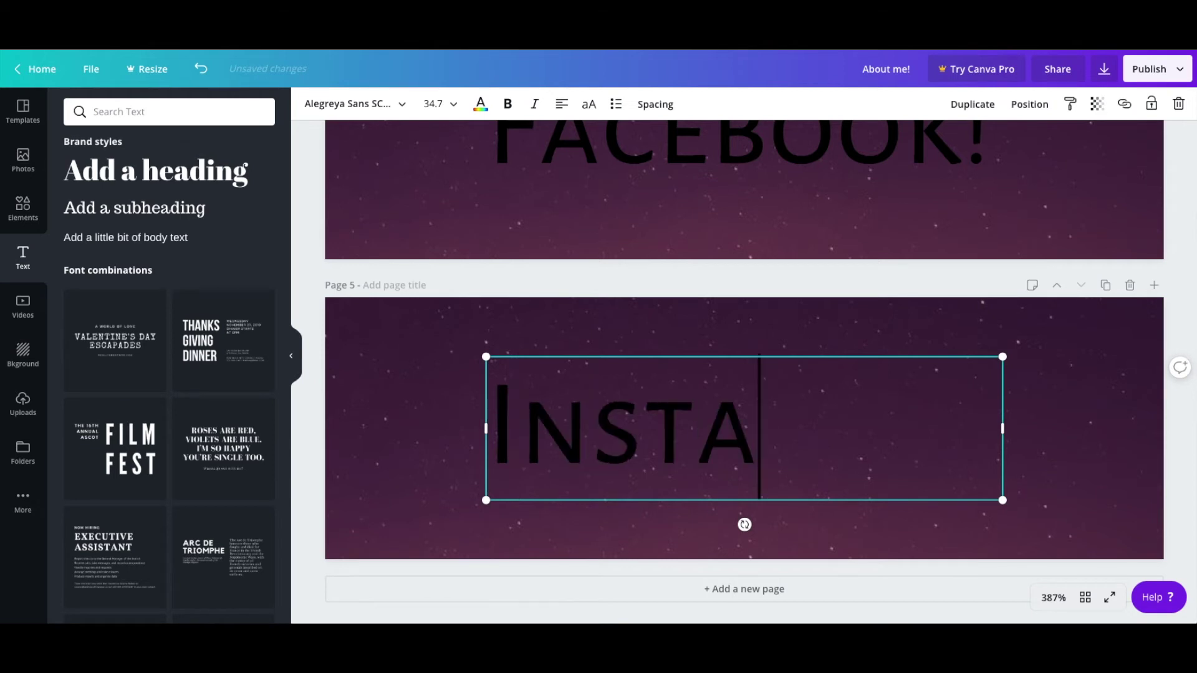
type("m!")
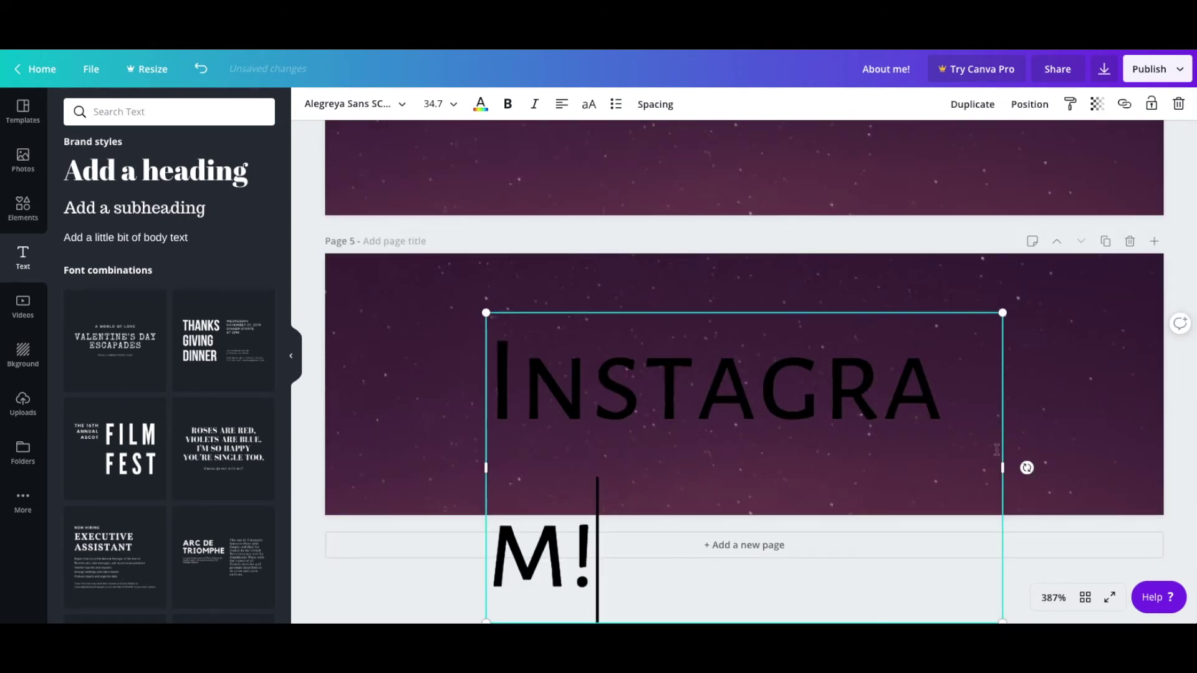
left_click_drag(1007, 467, 1063, 462)
left_click_drag(855, 401, 825, 401)
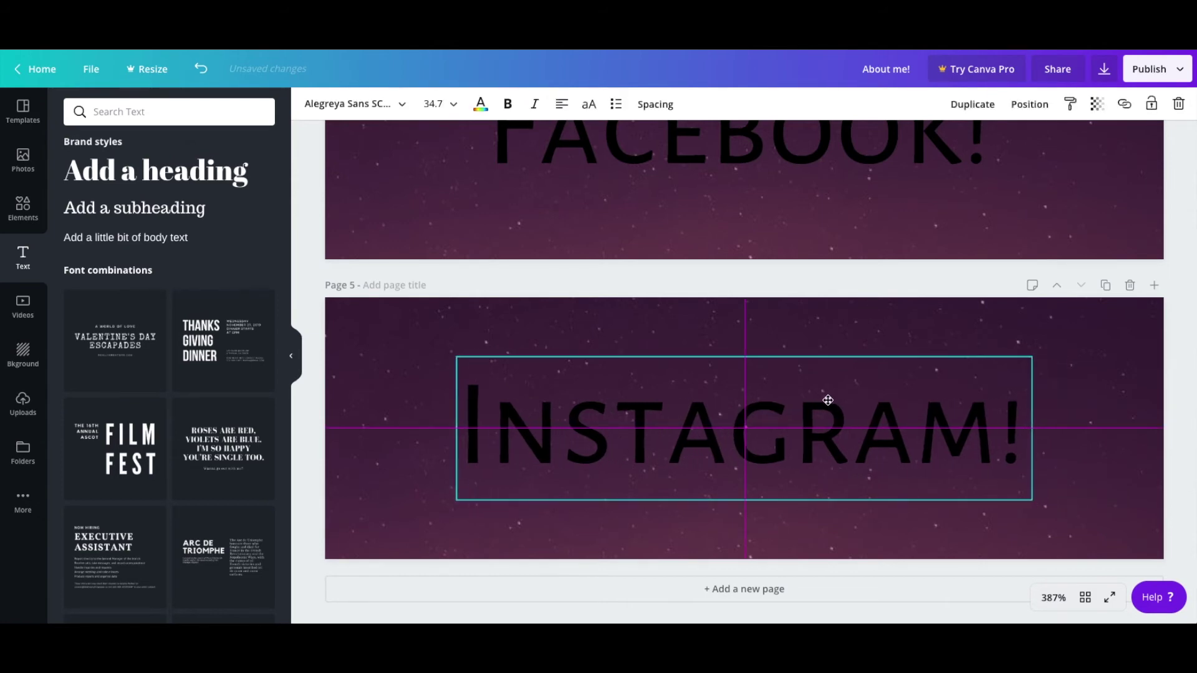
- Duplicate the "Instagram!" page and clear the heading text on the copy
left_click(1008, 288)
left_click(1106, 285)
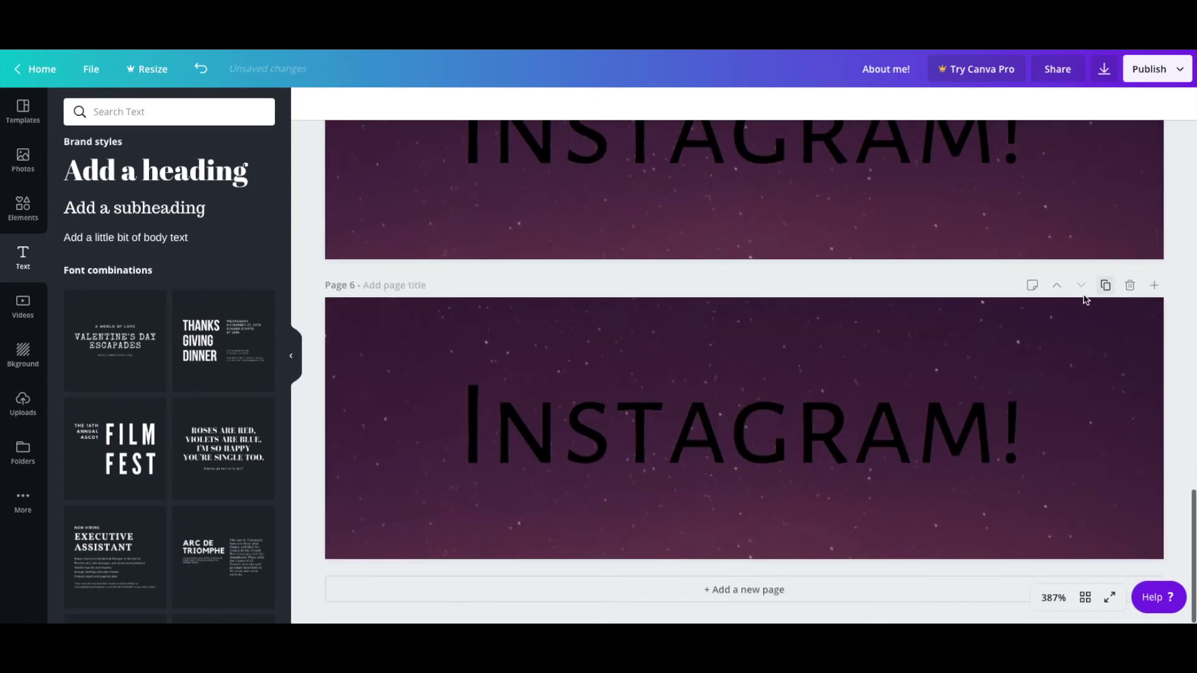
left_click(847, 404)
left_click(847, 404)
key("ctrl+a")
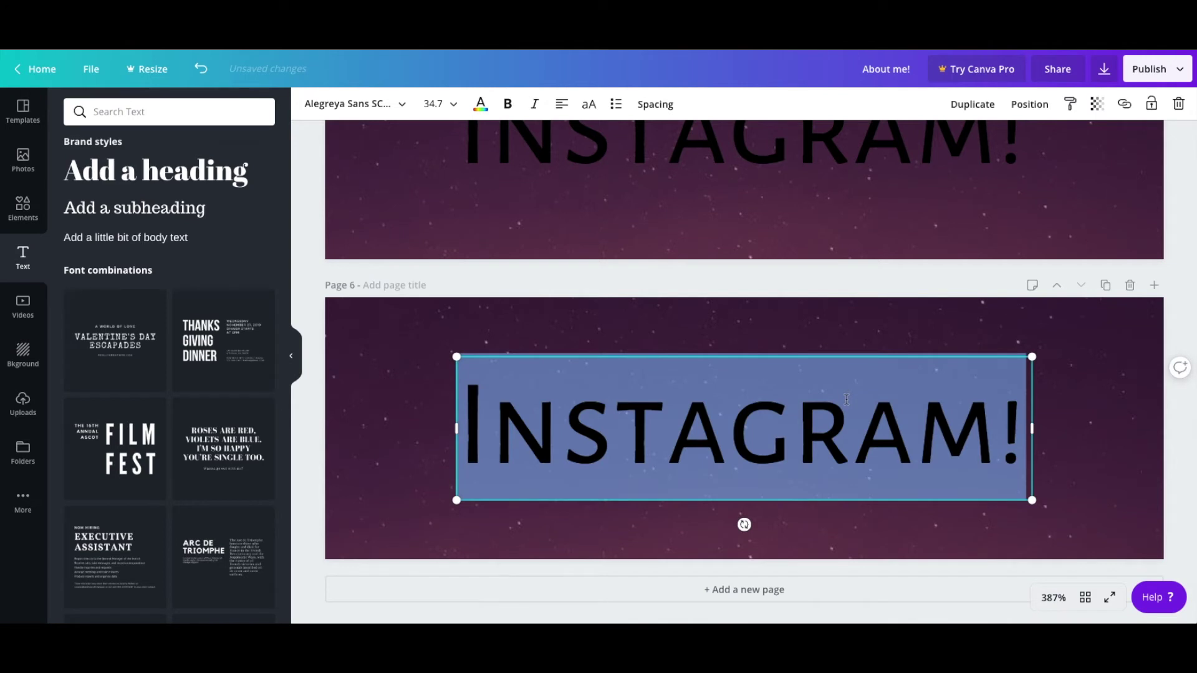
key("BackSpace")
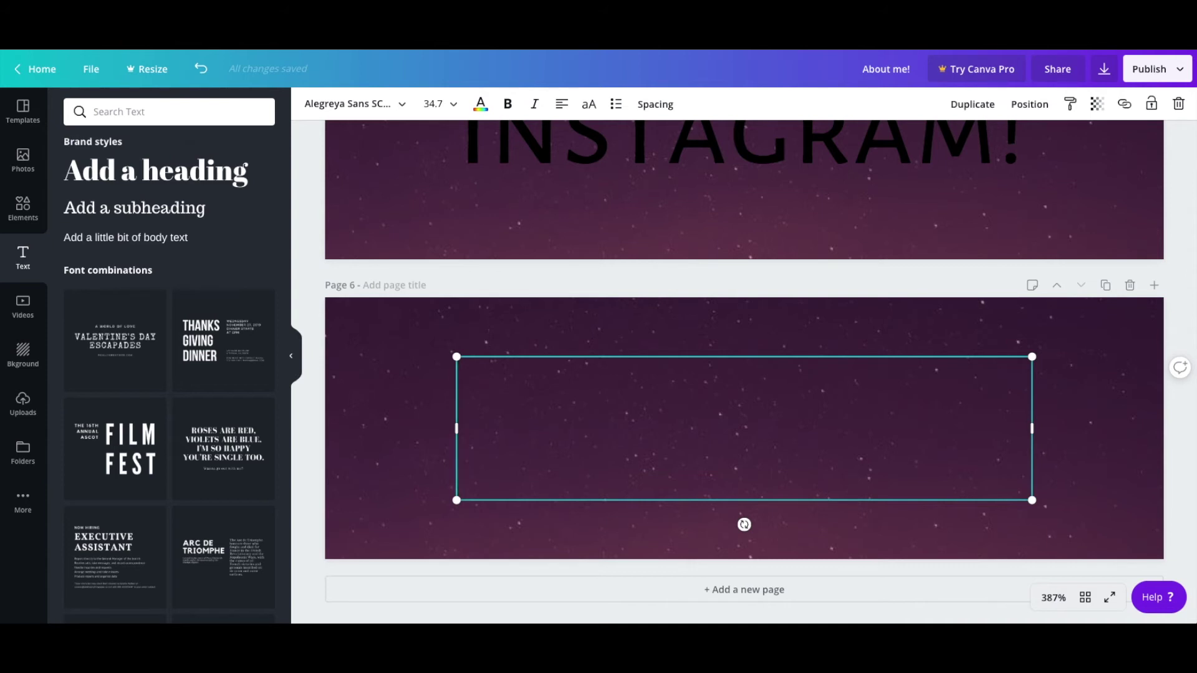
- Enter "Rules:" as the heading on page 6, narrow its text box to the text and centre it on the page
type("Rules!")
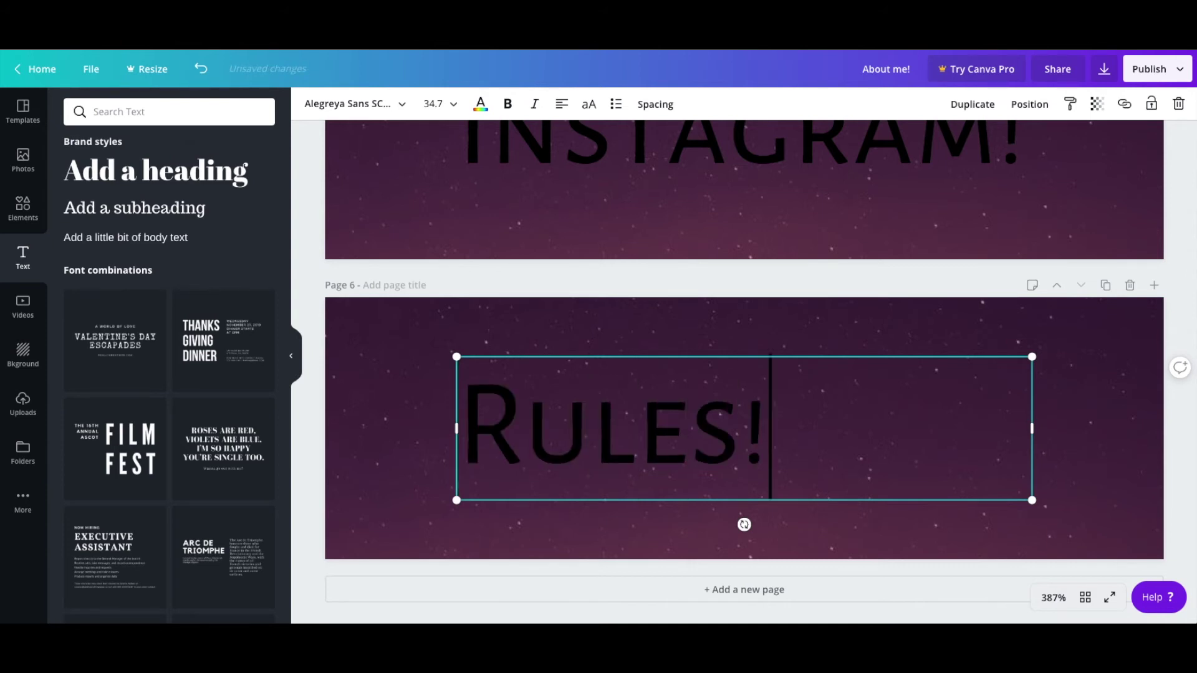
key("BackSpace")
type(":")
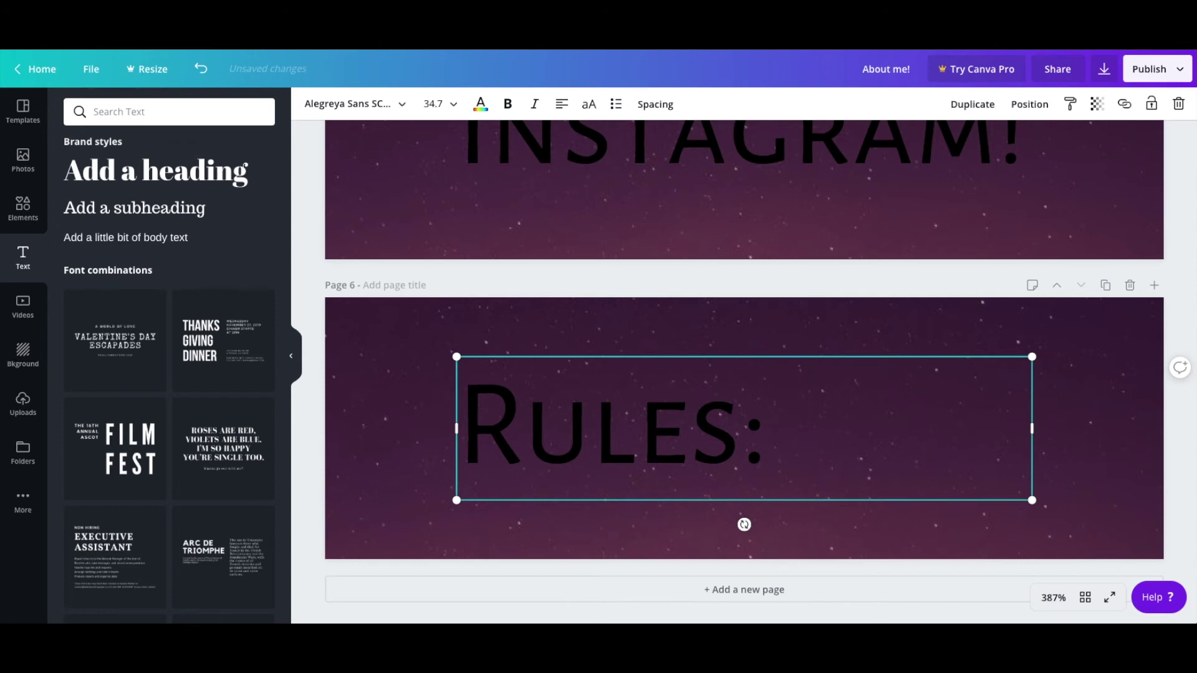
left_click_drag(1029, 427, 770, 428)
left_click_drag(659, 399, 788, 401)
left_click(779, 270)
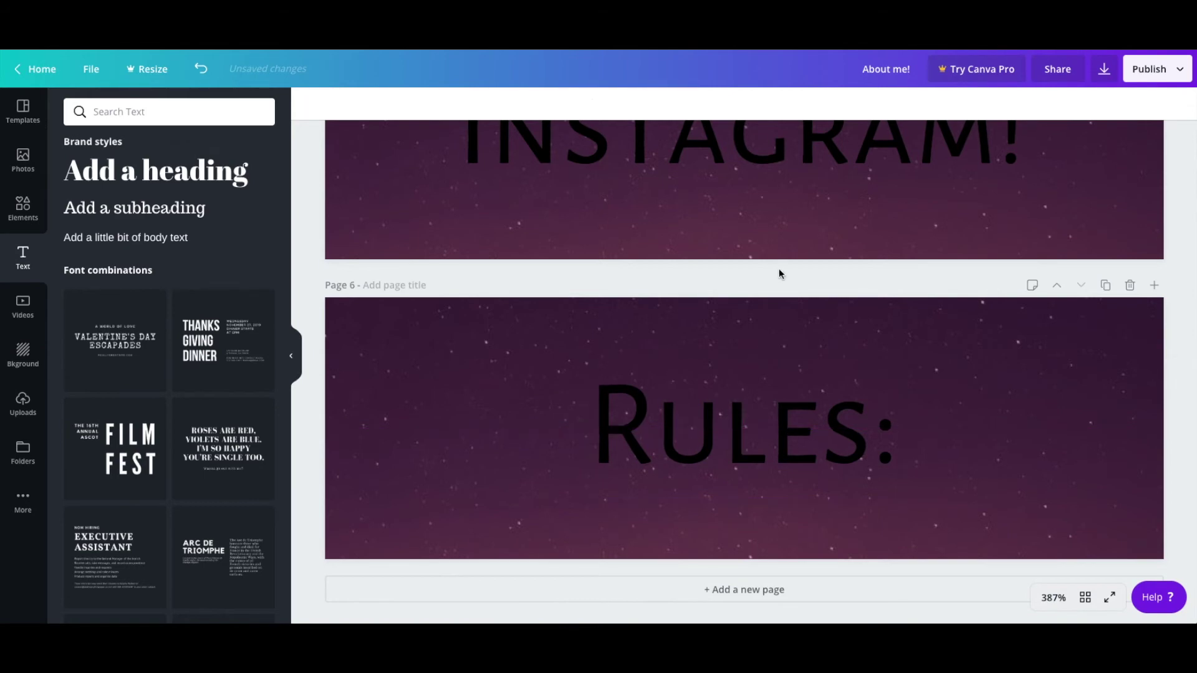
- Open the download settings with PNG as the file type and mark pages 1 to 6 individually for download
scroll(791, 280, "up", 15)
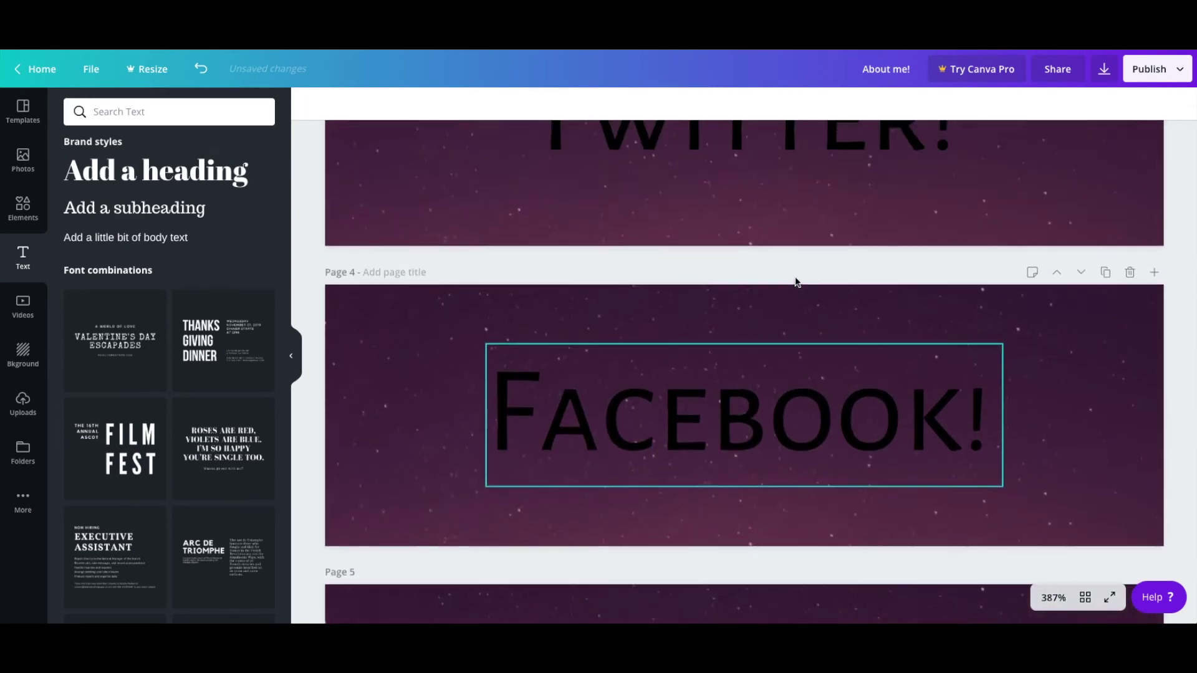
scroll(791, 284, "up", 5)
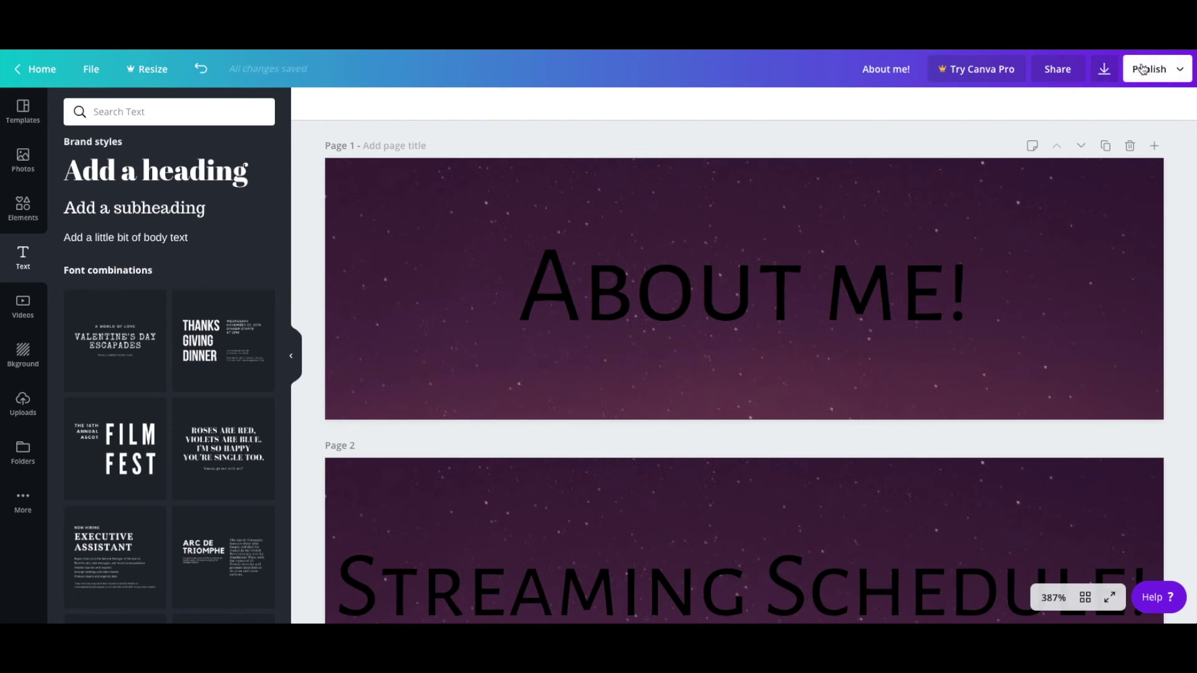
left_click(1105, 73)
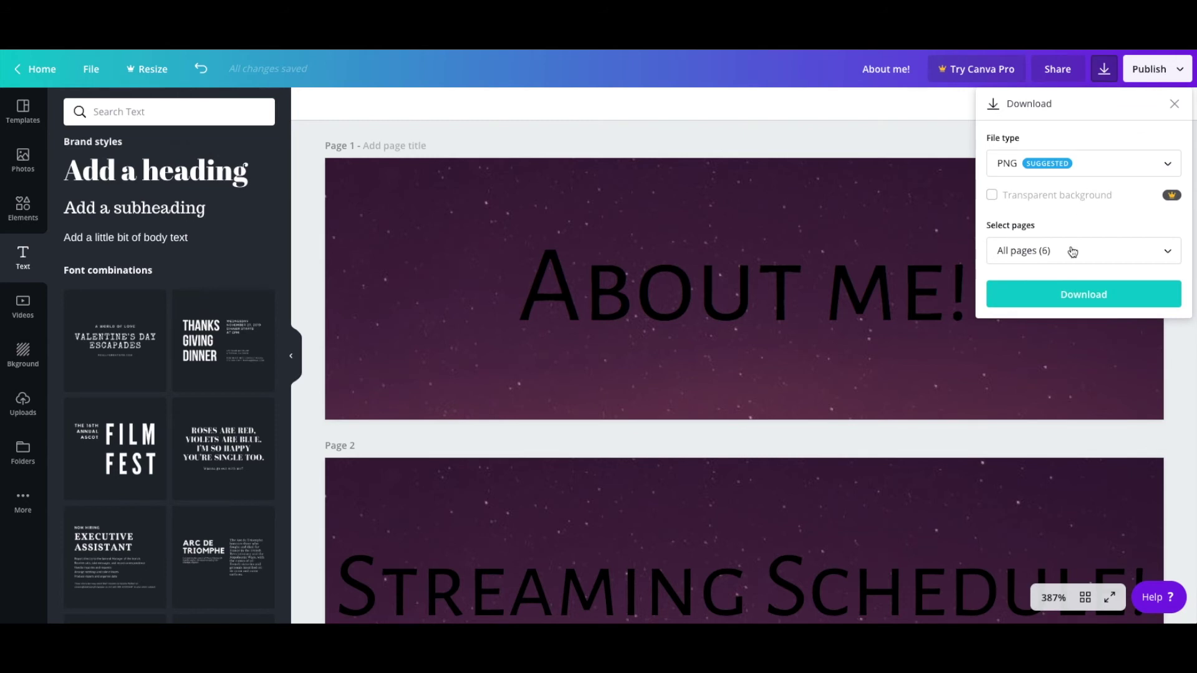
left_click(1083, 256)
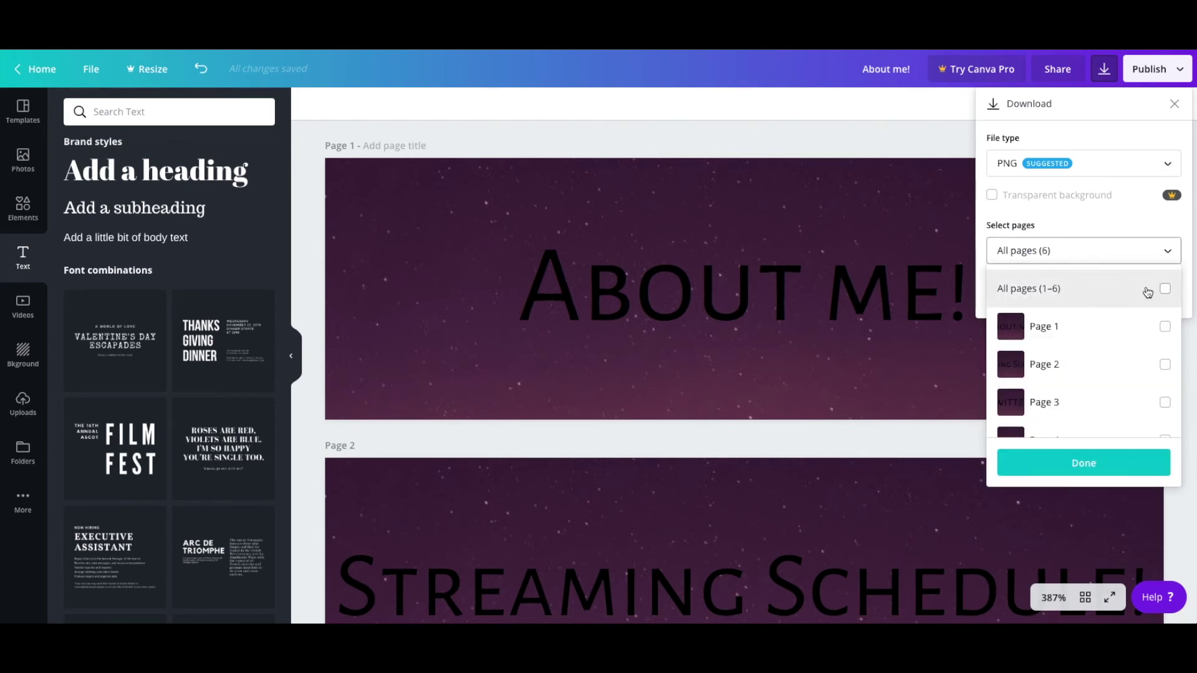
left_click(1117, 331)
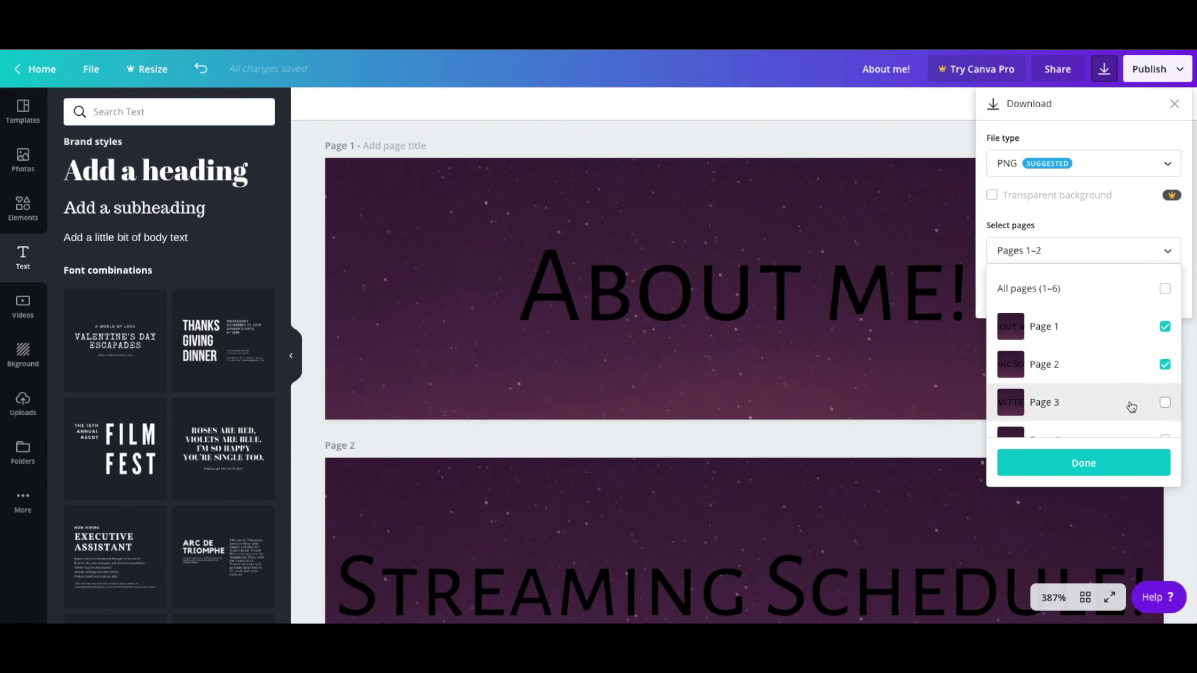
left_click(1139, 402)
scroll(1140, 410, "down", 1)
left_click(1125, 358)
left_click(1125, 387)
scroll(1135, 421, "down", 1)
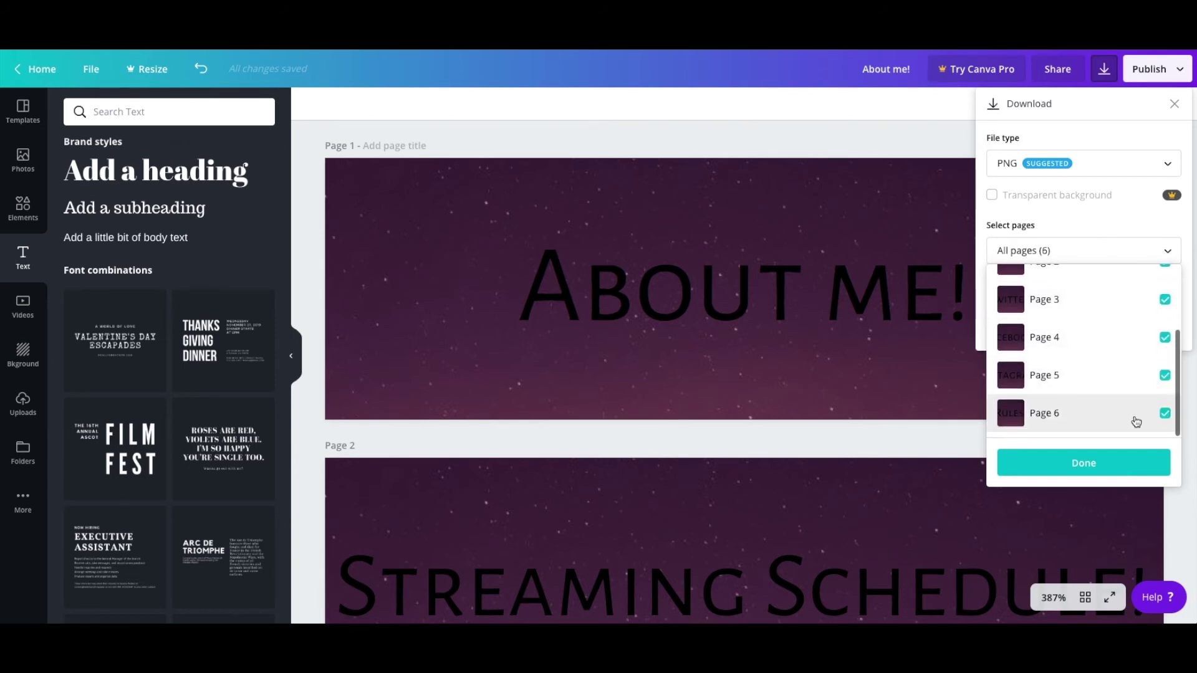
- Exclude pages 2 to 6 from the download selection, leaving only page 1
left_click(1135, 415)
left_click(1141, 371)
left_click(1135, 330)
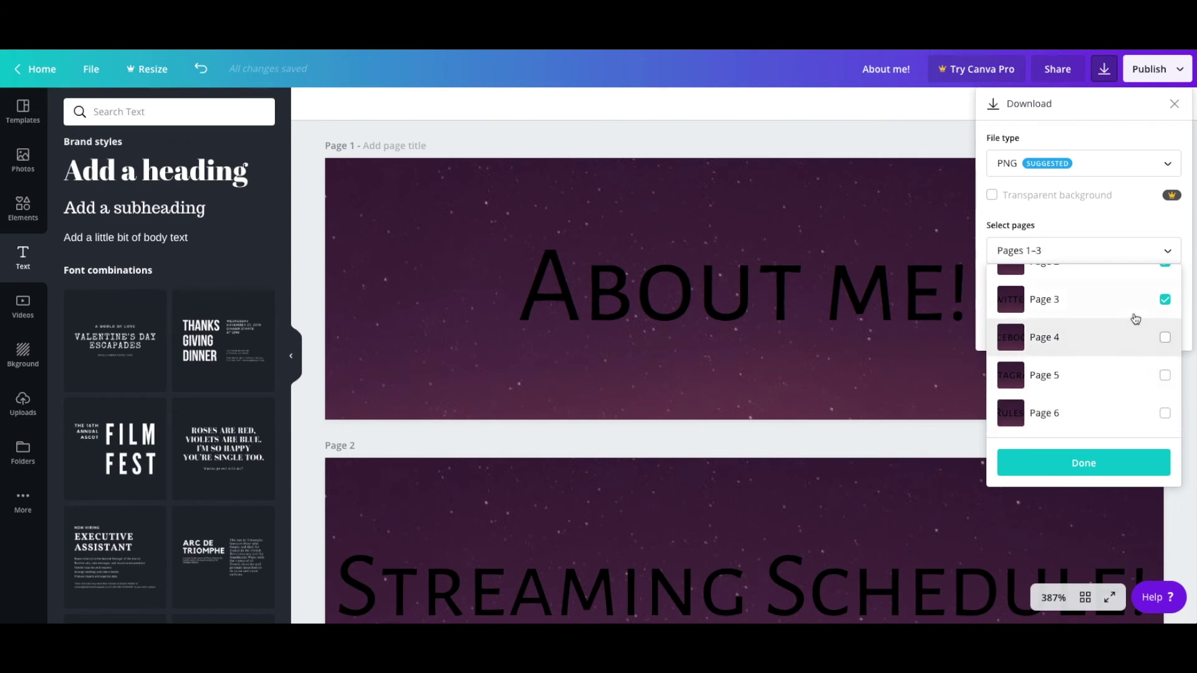
left_click(1134, 306)
scroll(1138, 300, "up", 2)
left_click(1141, 362)
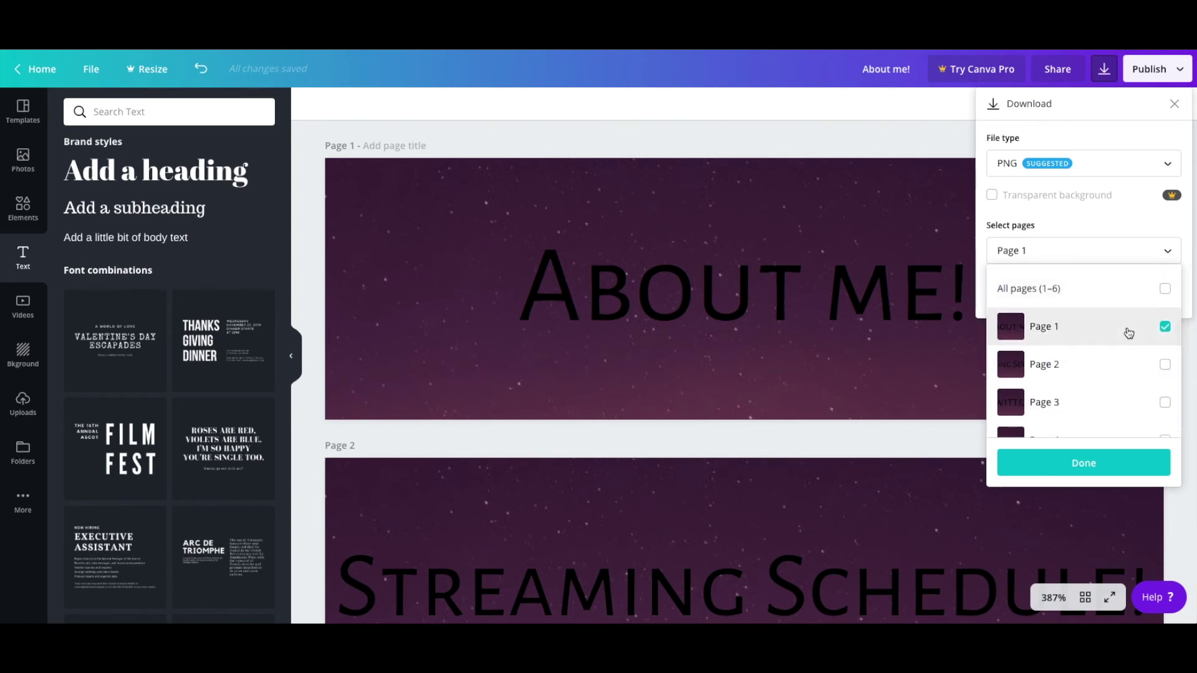
- Set the download selection back to all six pages and confirm it
left_click(1129, 332)
scroll(1125, 315, "down", 2)
scroll(1126, 315, "up", 2)
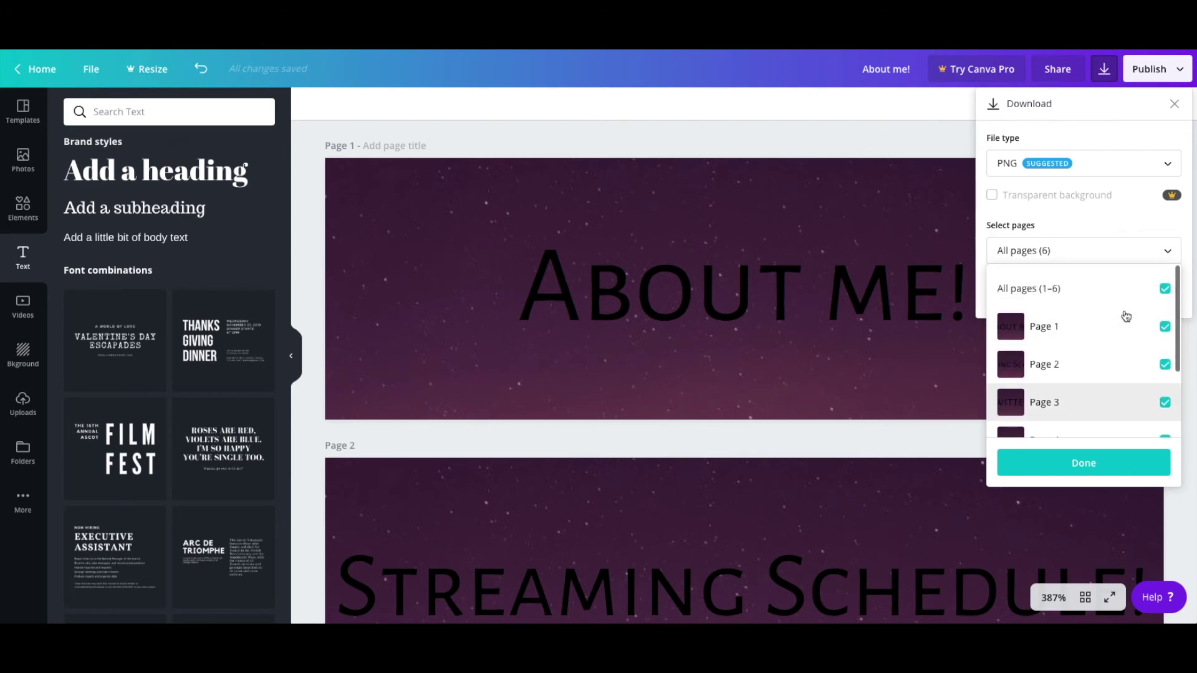
left_click(1083, 463)
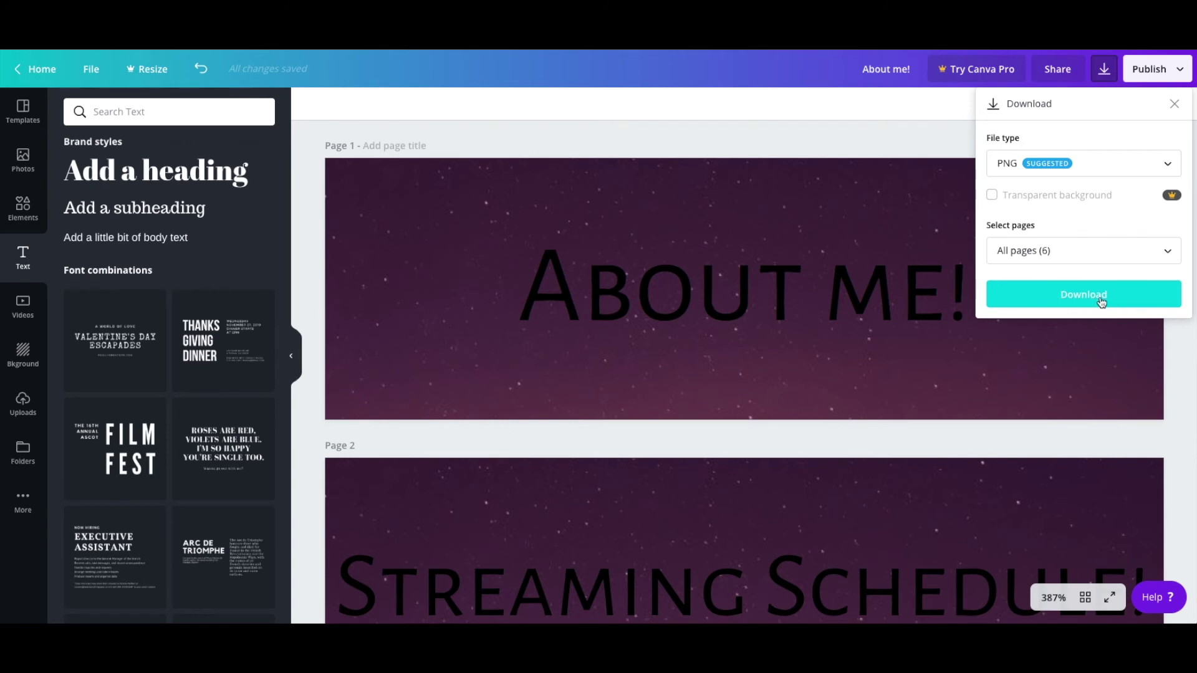
- Limit the download selection to page 1, download it as a PNG and dismiss the Canva Pro offer
left_click(1104, 250)
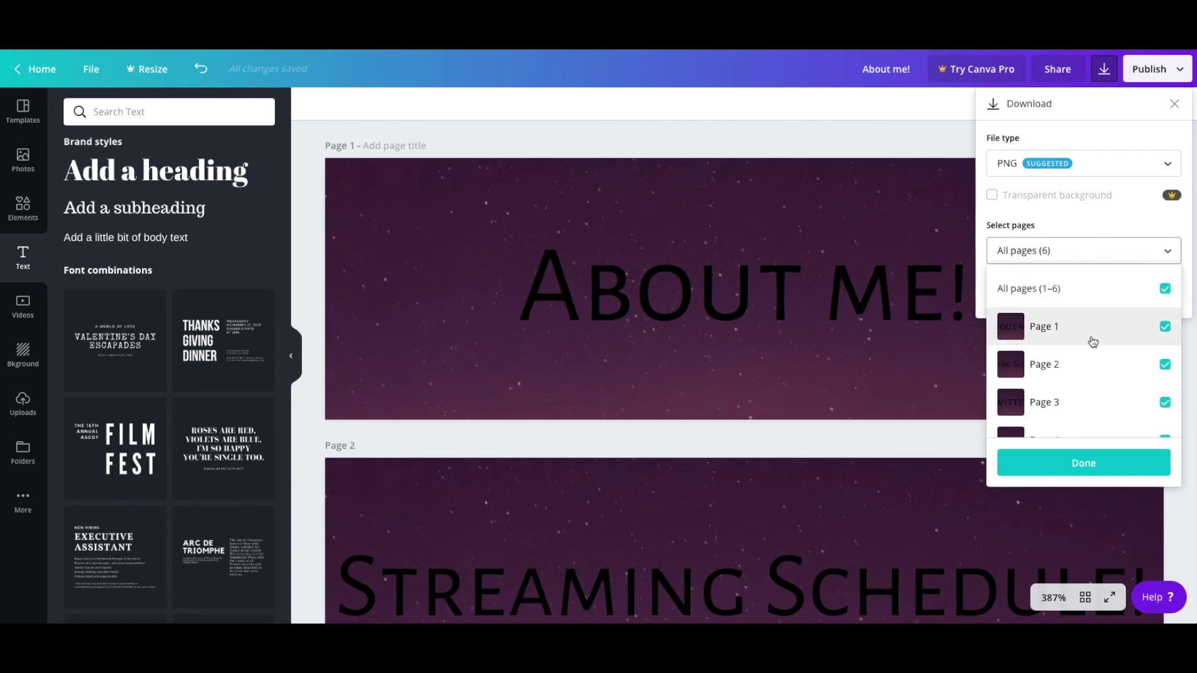
left_click(1133, 301)
left_click(1135, 326)
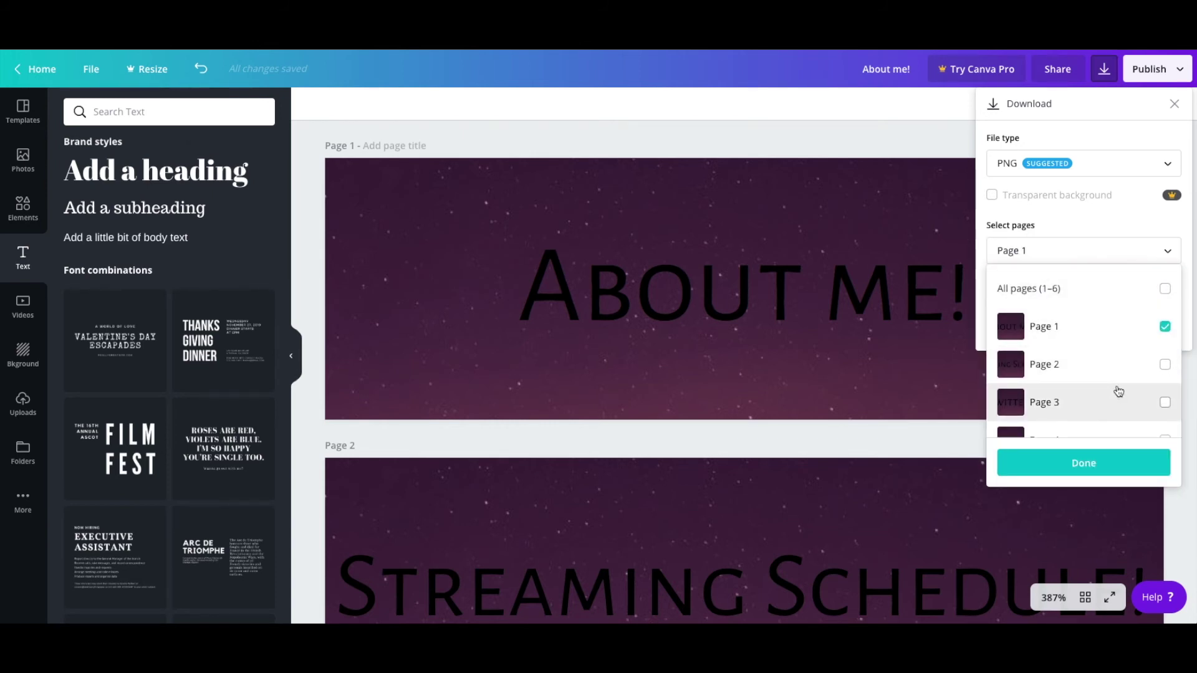
left_click(1088, 469)
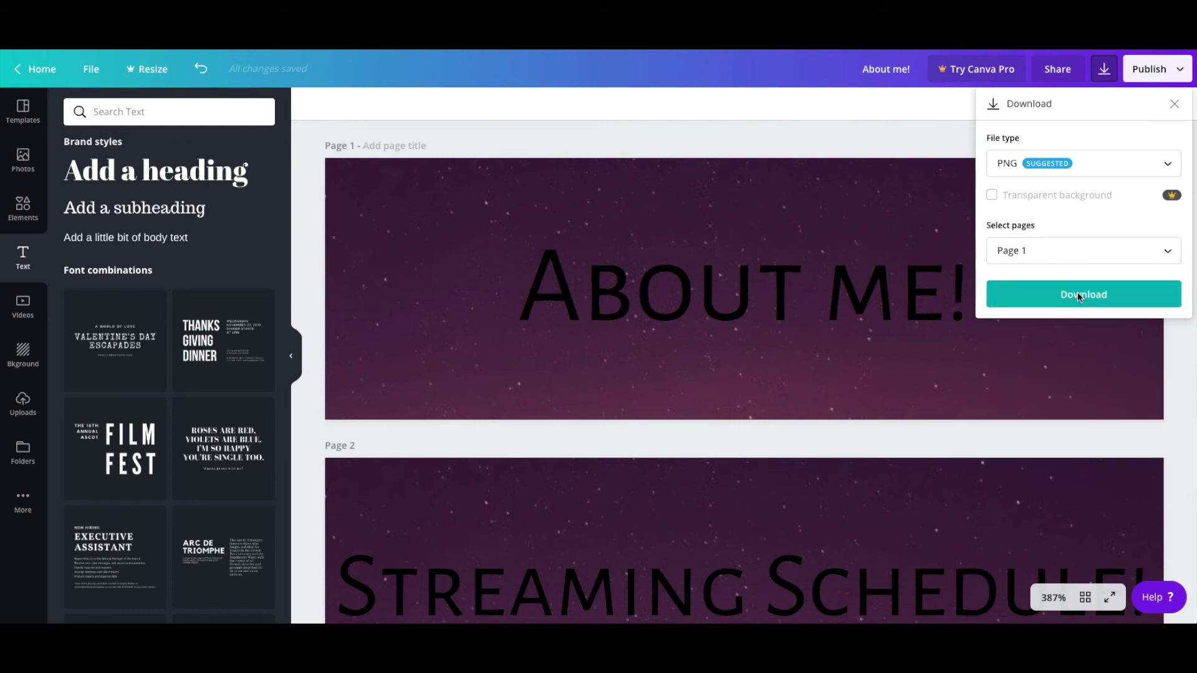
left_click(1083, 293)
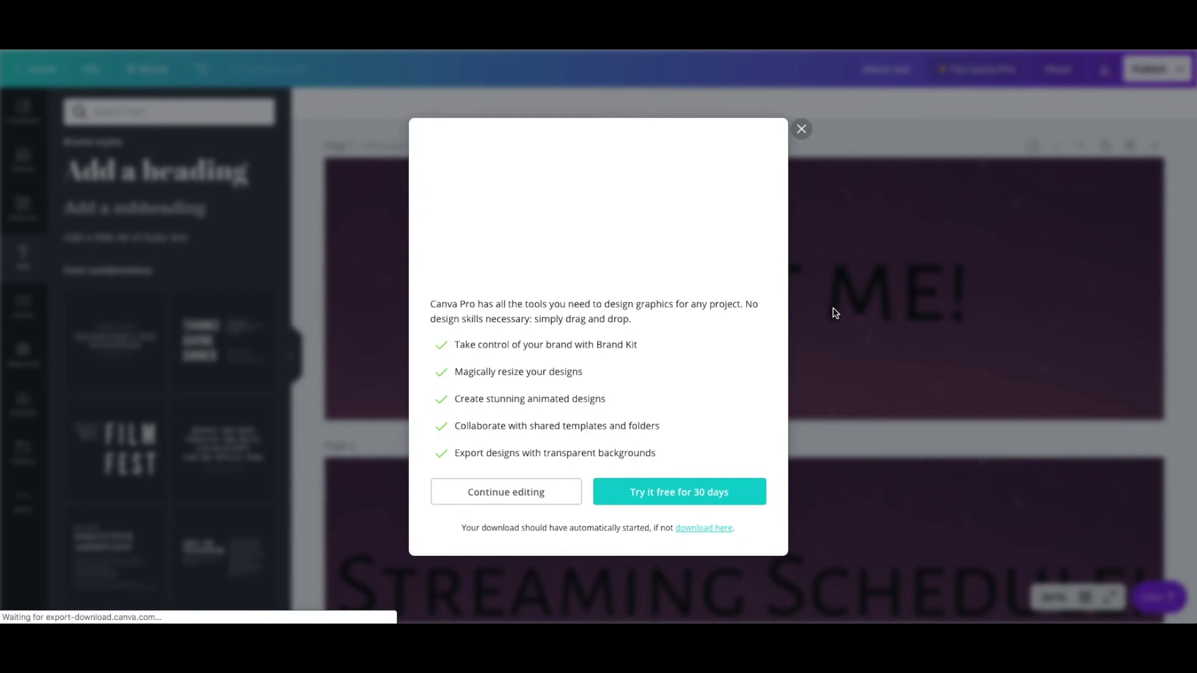
left_click(803, 130)
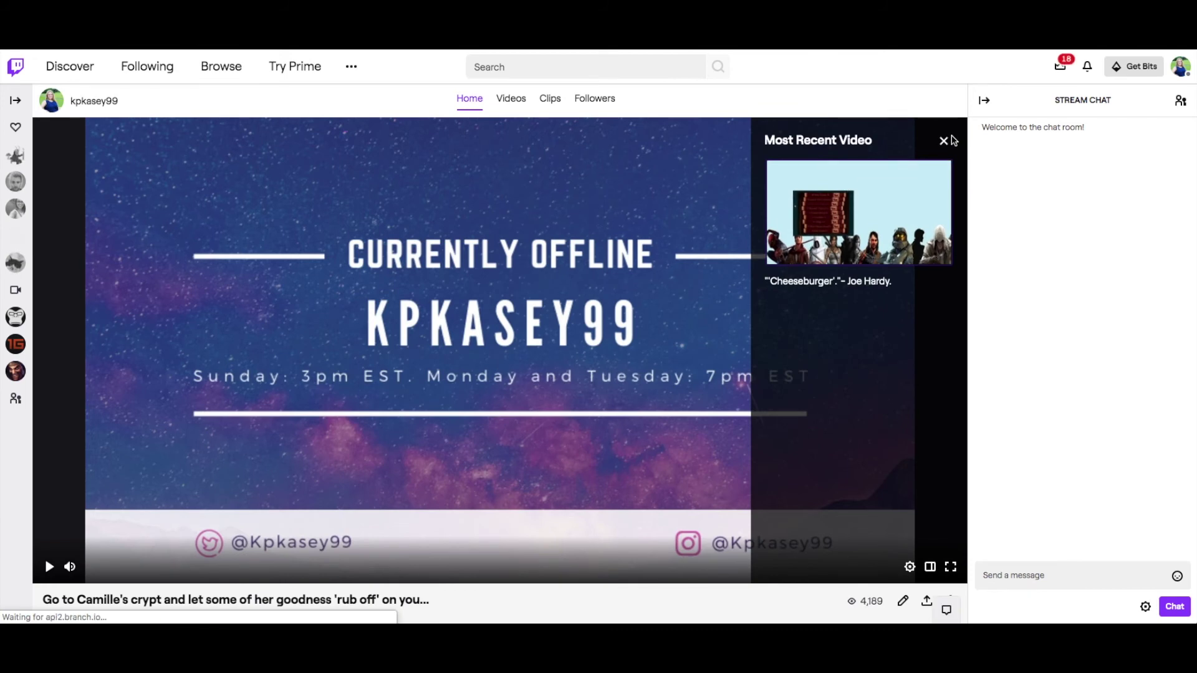
- On the Twitch channel page, close the Most Recent Video overlay and turn on panel editing below the stream
left_click(949, 141)
left_click(945, 141)
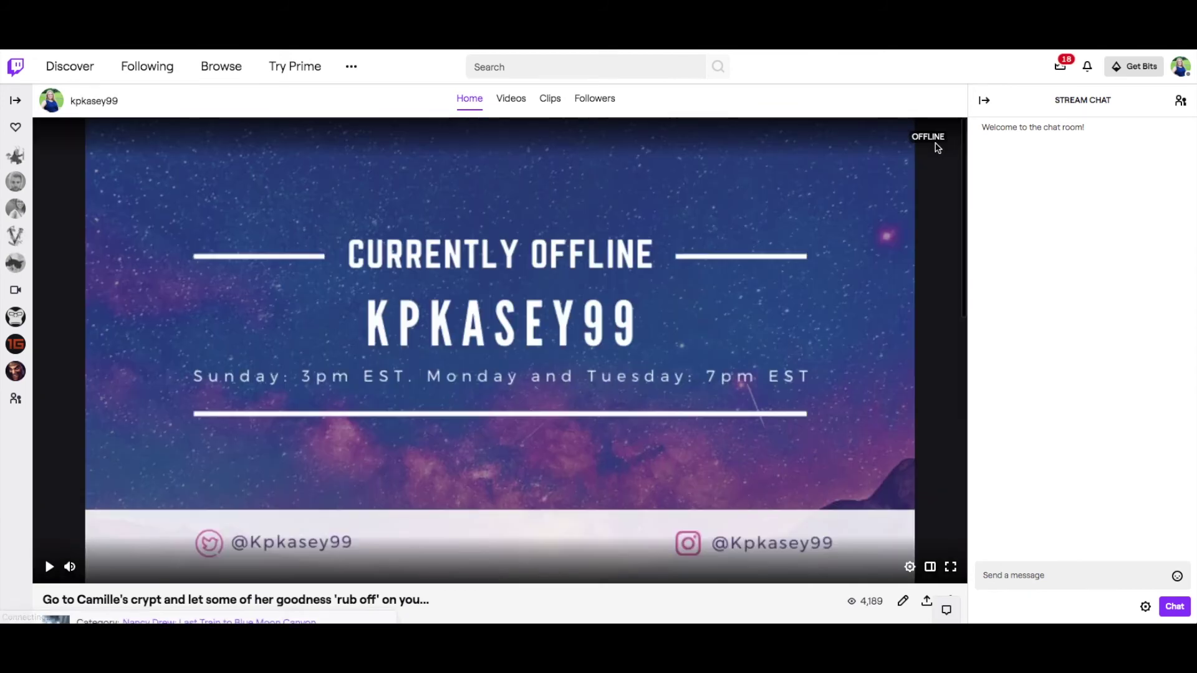
scroll(424, 364, "down", 5)
scroll(424, 371, "down", 3)
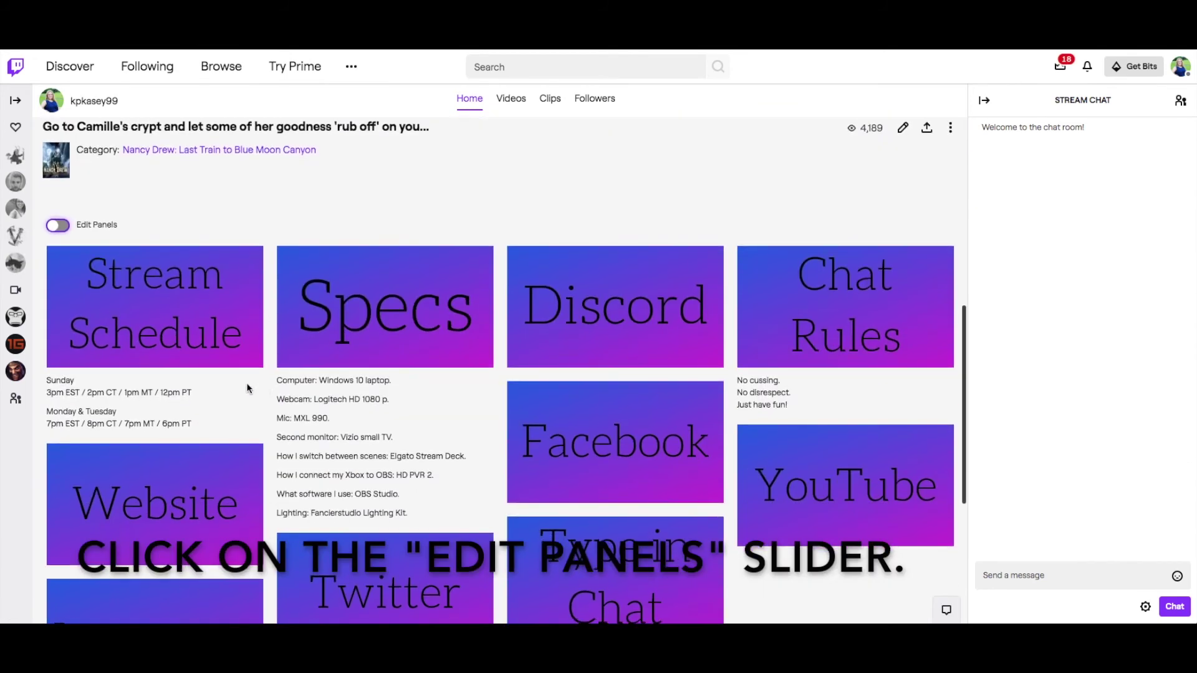
left_click_drag(127, 227, 81, 224)
left_click(122, 229)
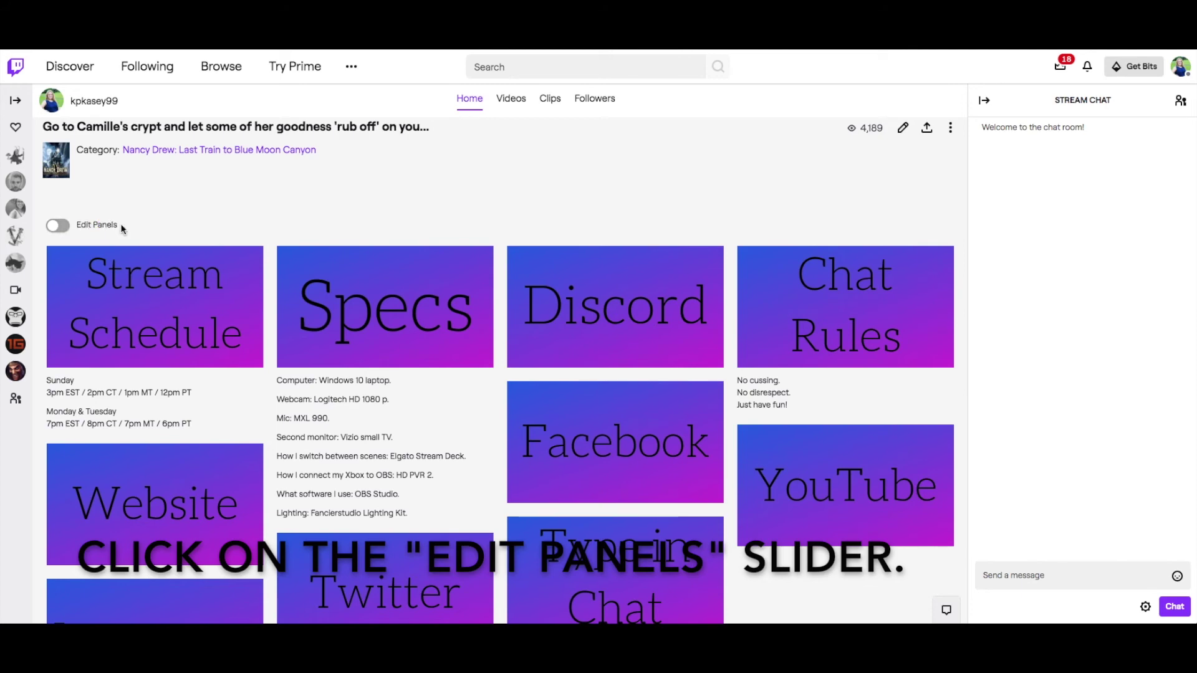
left_click(57, 228)
scroll(305, 293, "down", 6)
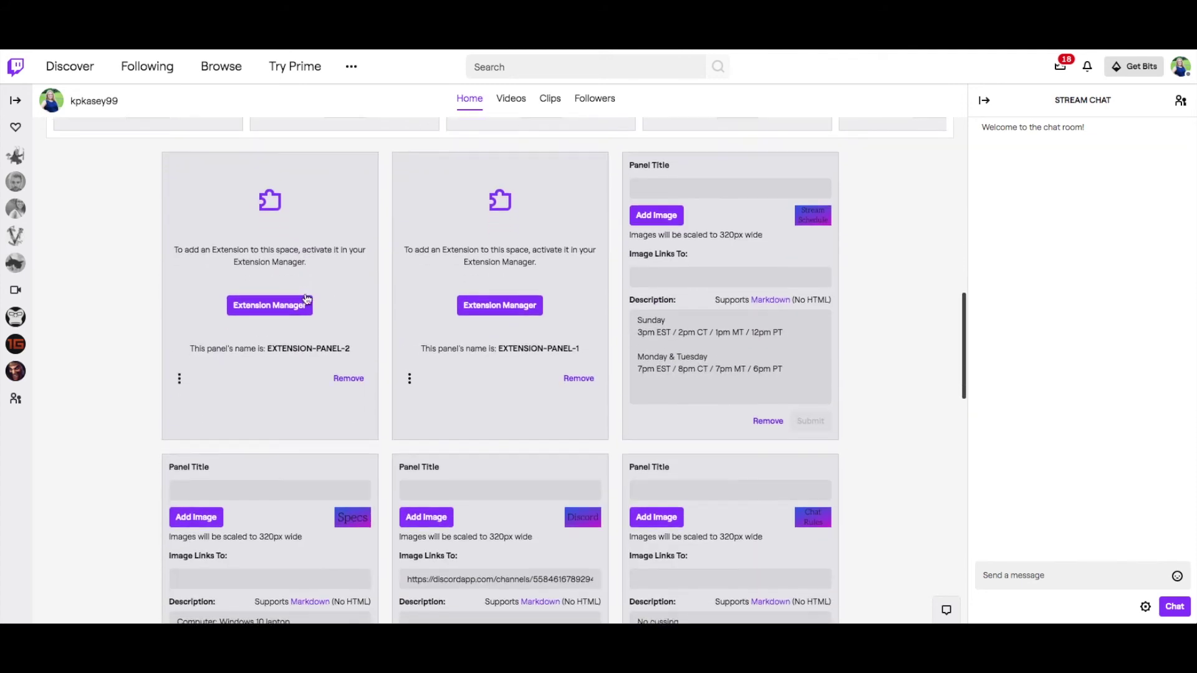
scroll(492, 328, "down", 10)
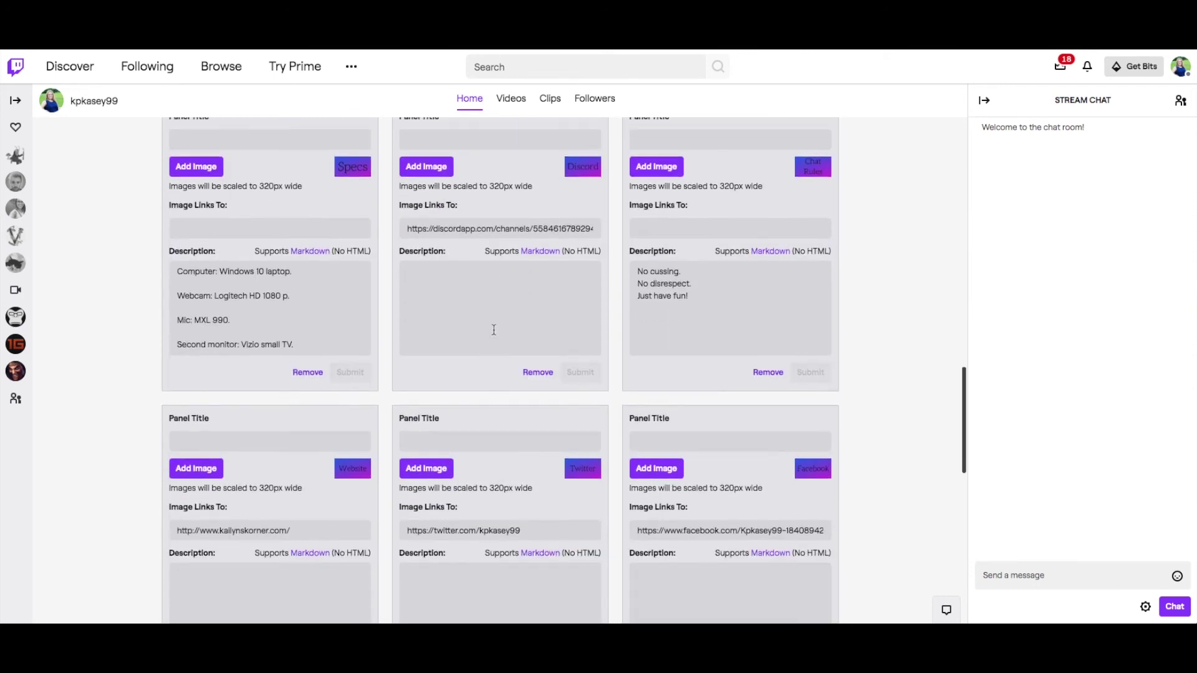